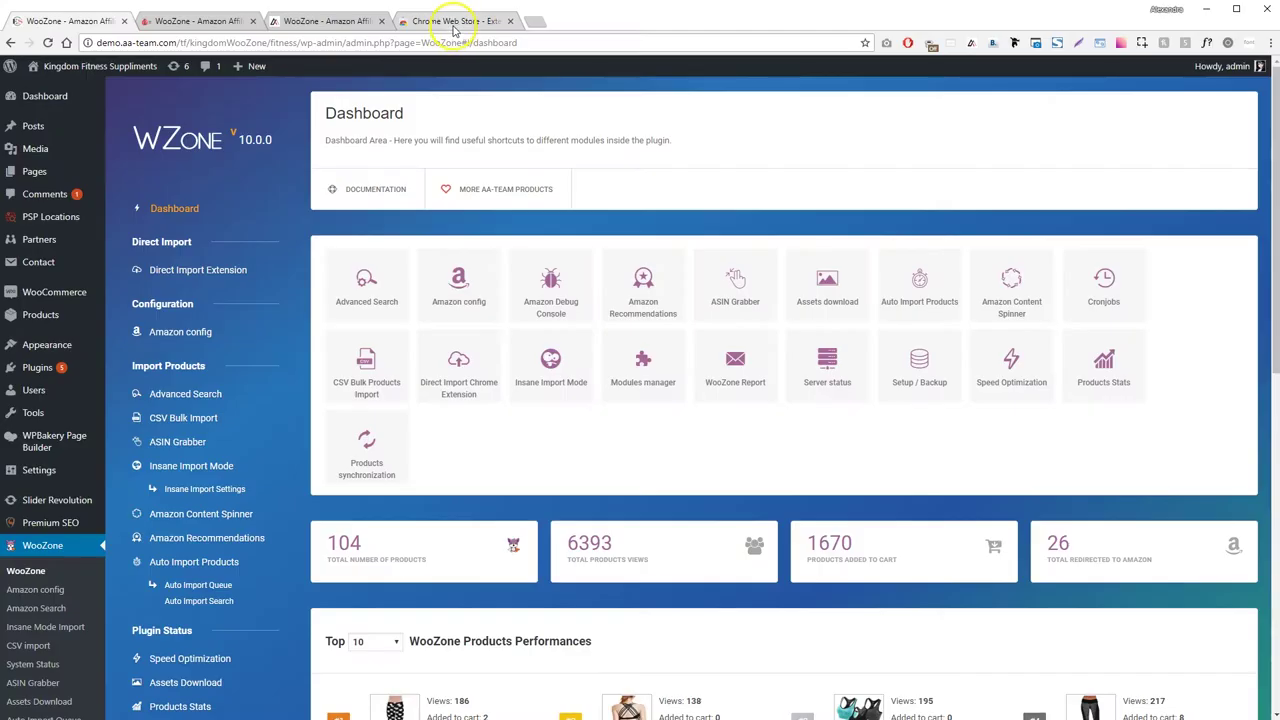
Search the Chrome Web Store for 'wzone direct'.
left_click(452, 22)
left_click(296, 99)
type("wzone direct")
key("Return")
Add the WZone Direct Import extension to Chrome and confirm the install.
left_click(612, 158)
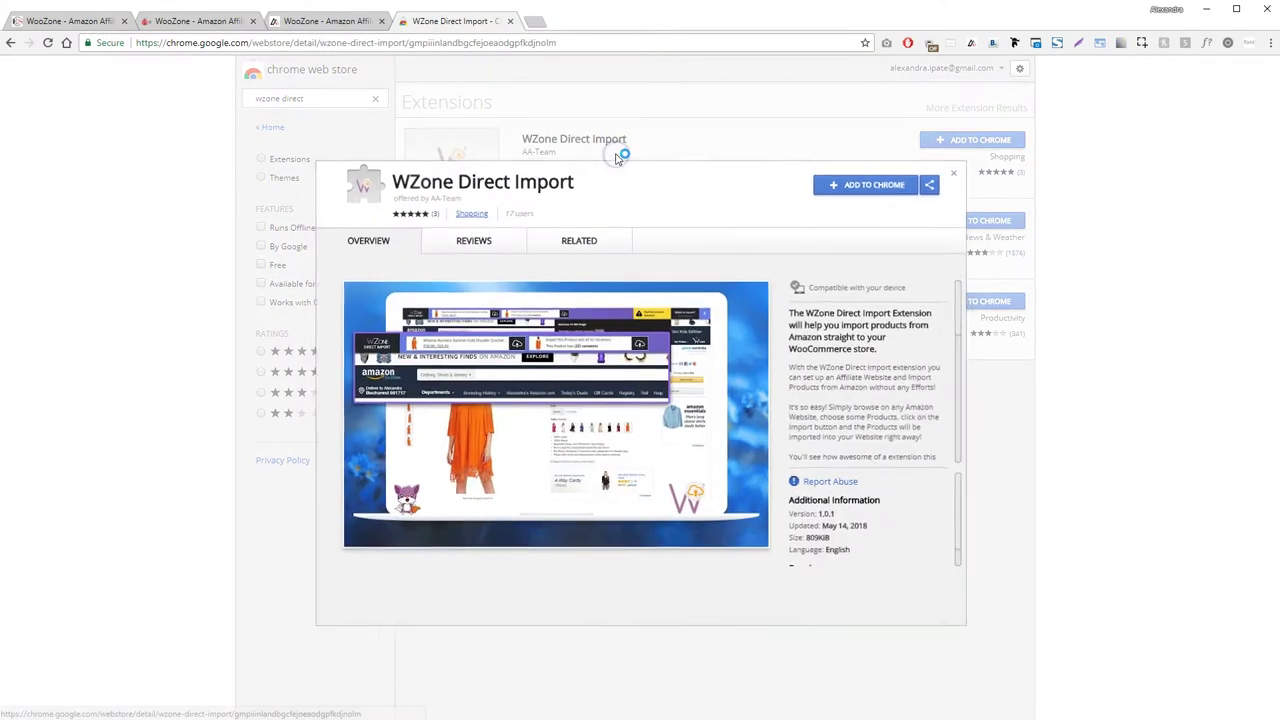
left_click(866, 185)
left_click(657, 175)
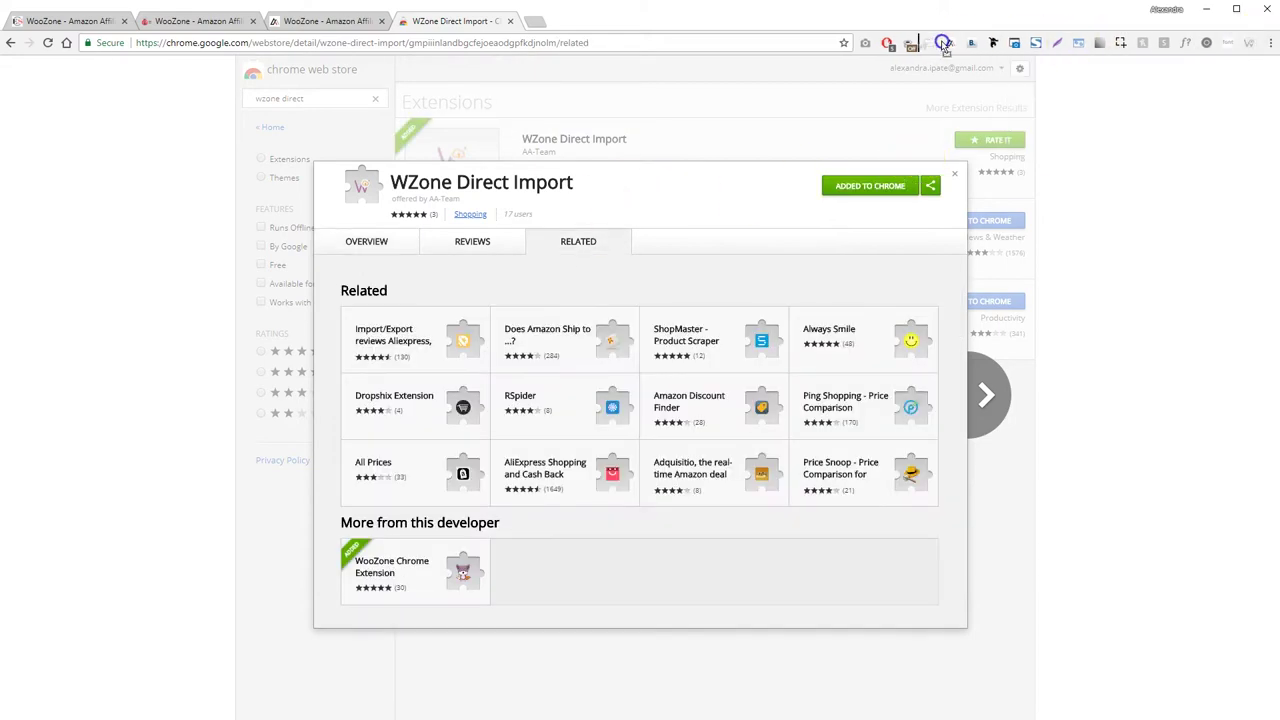
Close the Web Store tab and return to the WooZone dashboard.
left_click(730, 88)
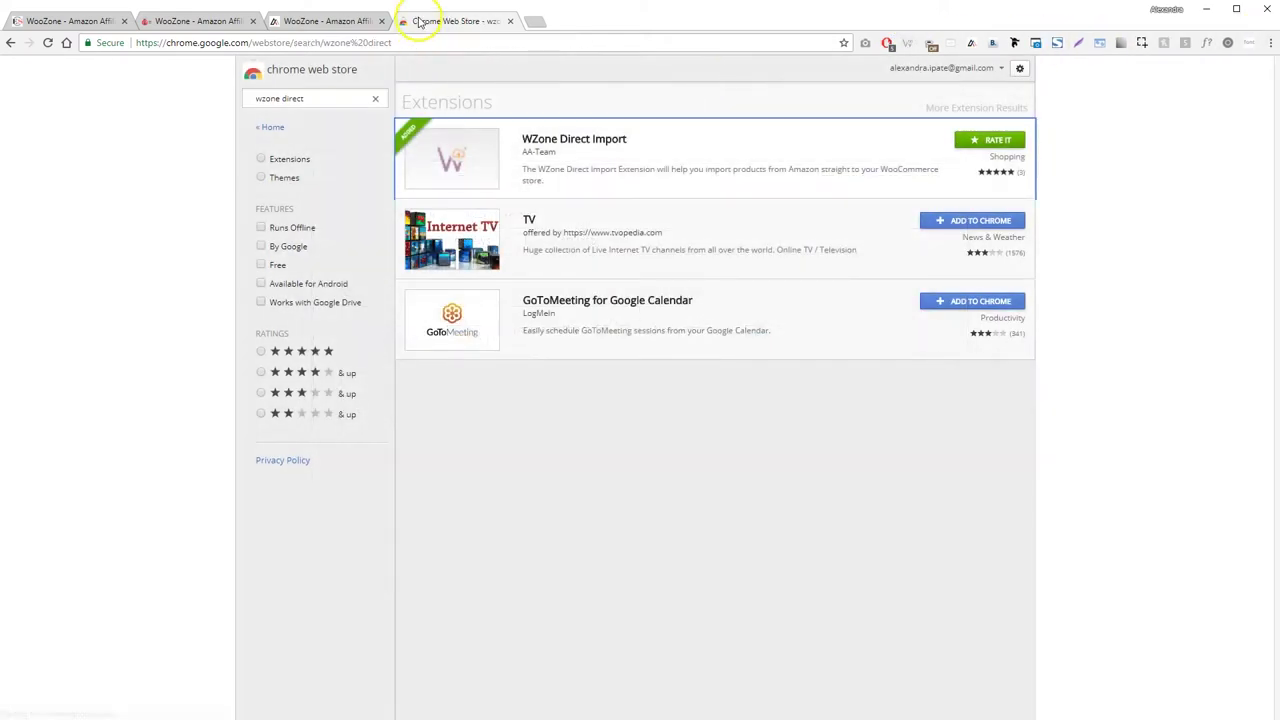
middle_click(414, 20)
left_click(52, 20)
left_click(224, 280)
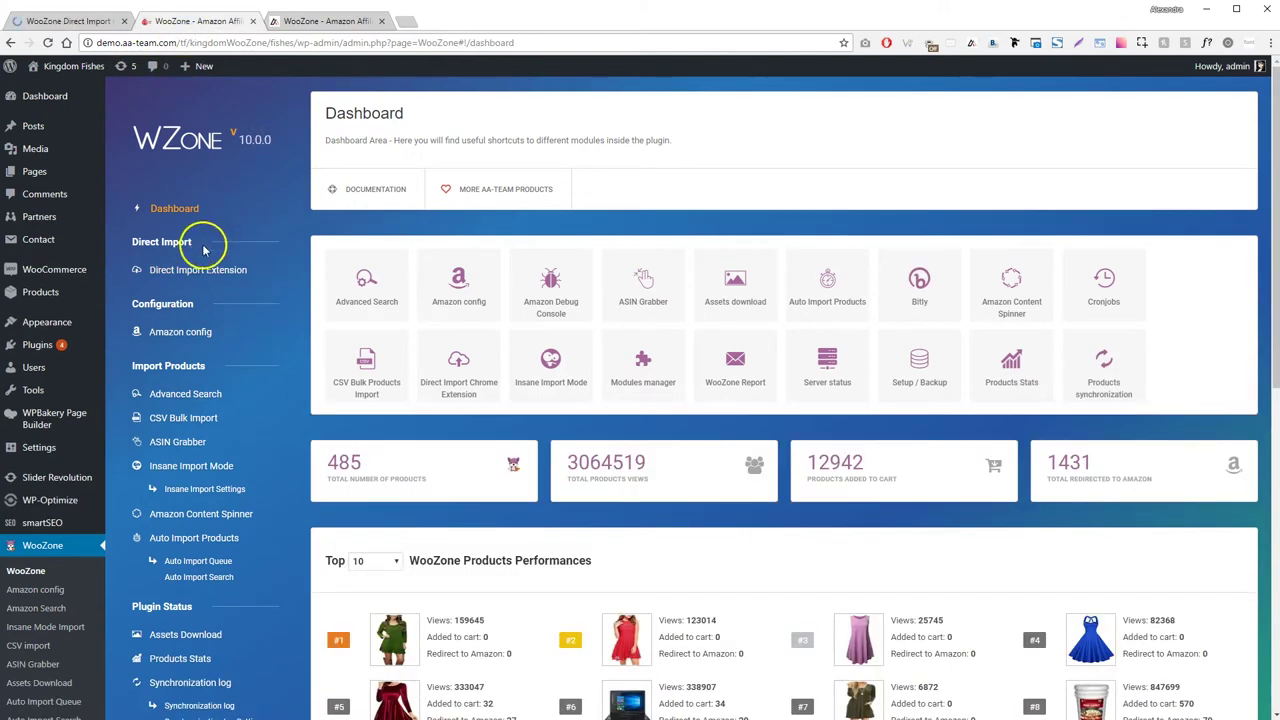
Authorize the Direct Import extension for the cosmetics site in WooZone.
left_click(185, 270)
left_click(190, 268)
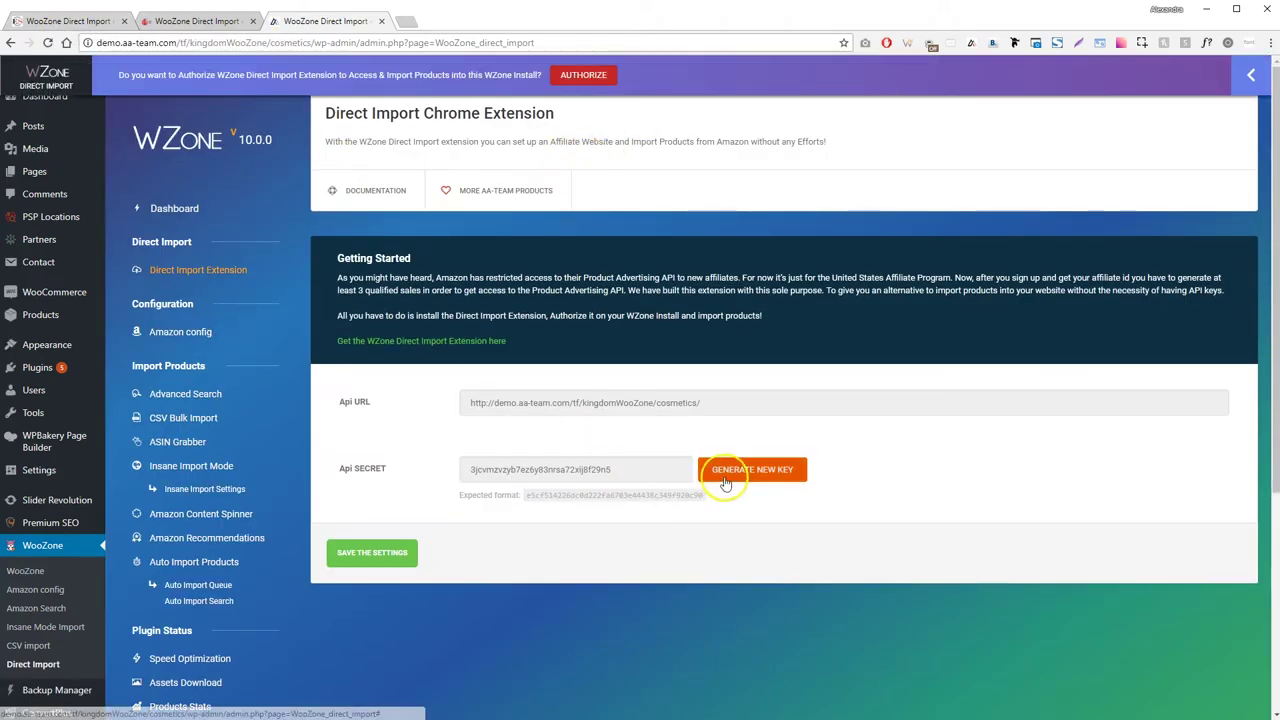
left_click(582, 75)
Open amazon.com in a new tab, then go to the BaubleStar tassel earrings page.
key("ctrl+t")
type("a")
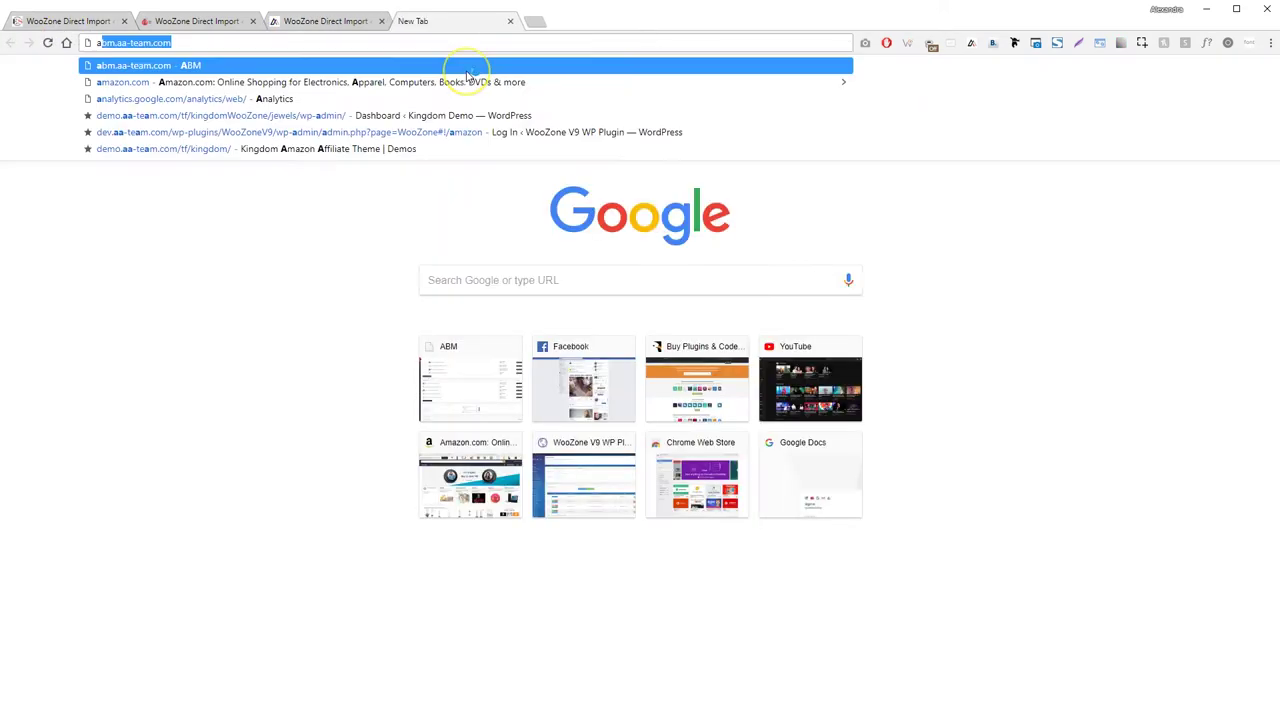
left_click(467, 81)
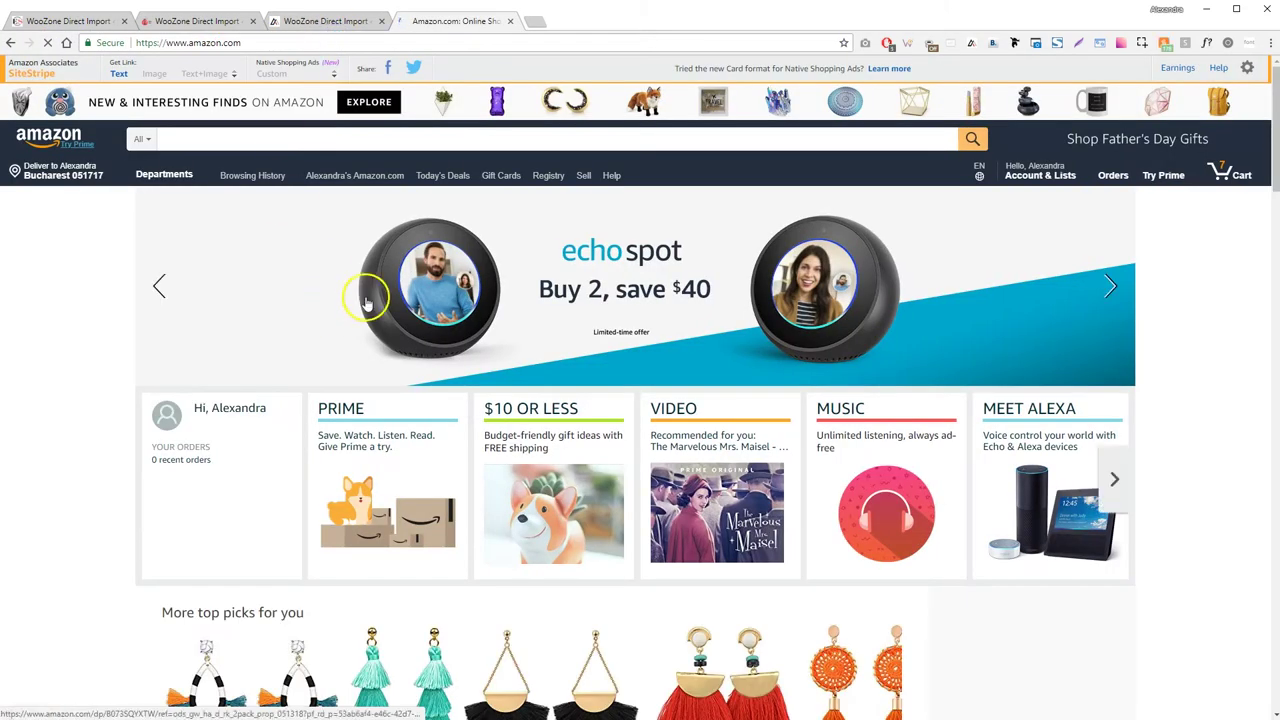
scroll(367, 300, "down", 4)
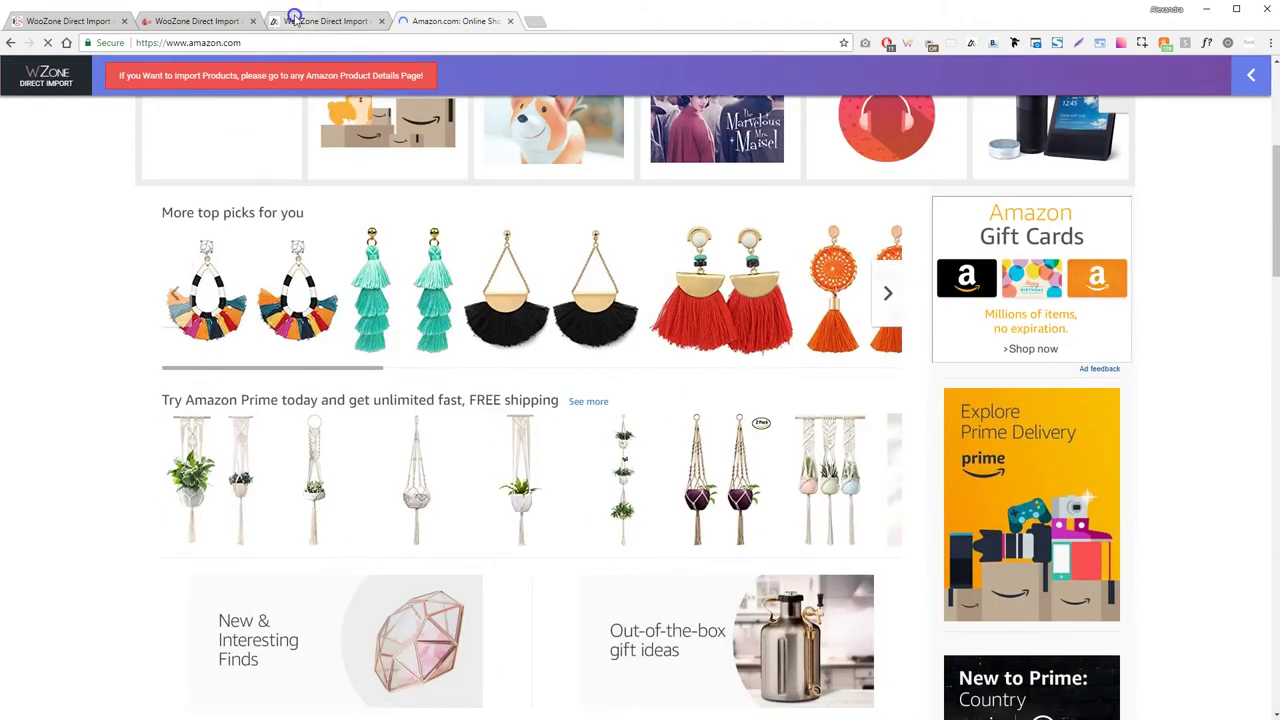
left_click(296, 20)
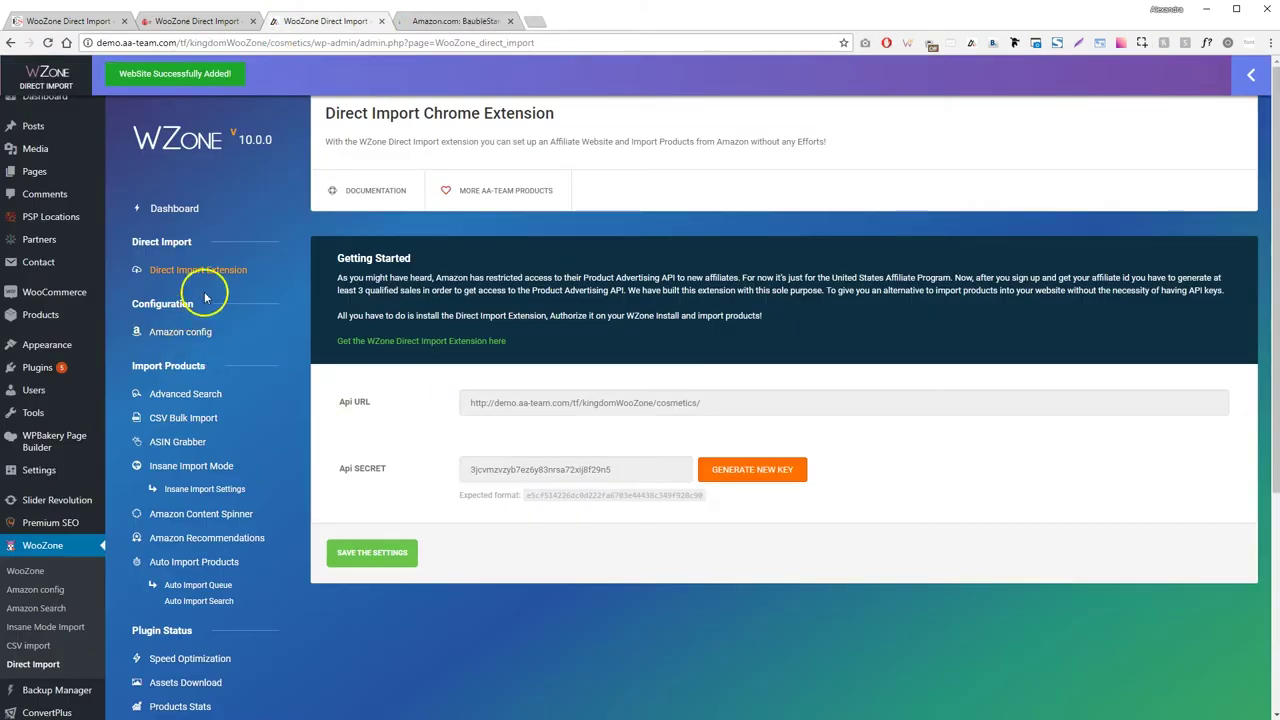
left_click(447, 26)
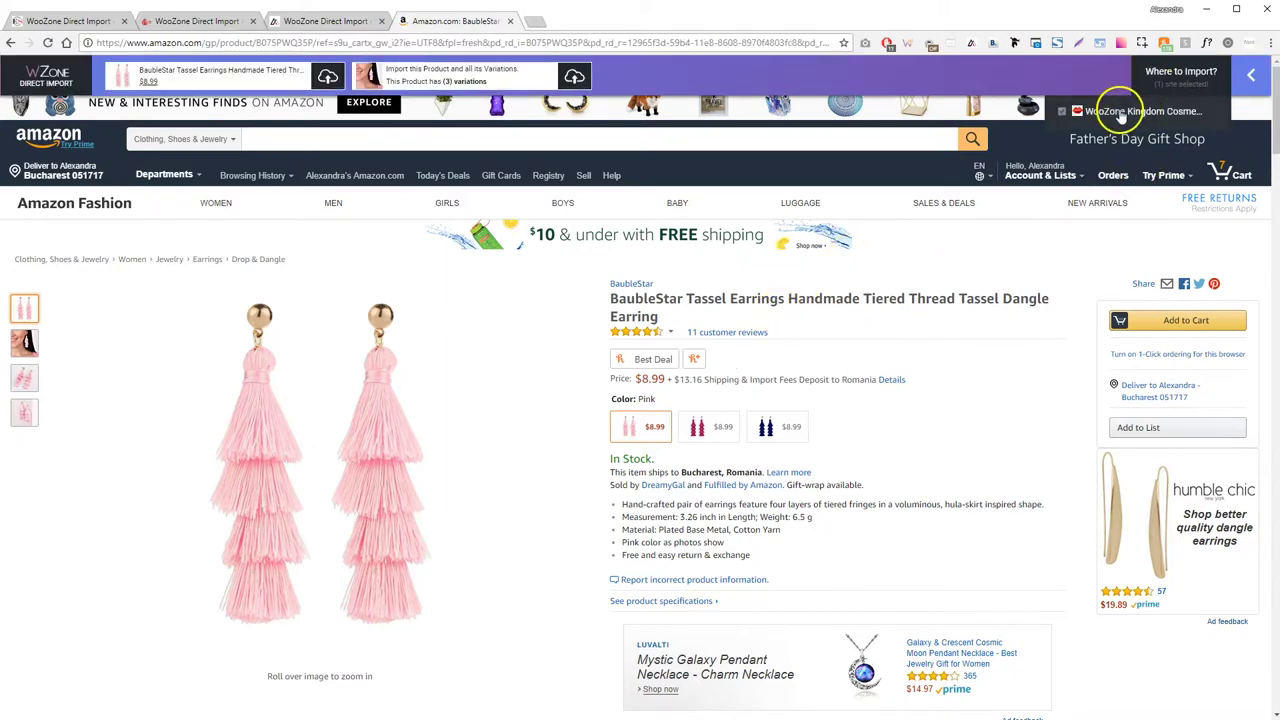
Import the BaubleStar earrings with all variations and view the product in the store.
scroll(766, 337, "down", 2)
scroll(543, 317, "up", 2)
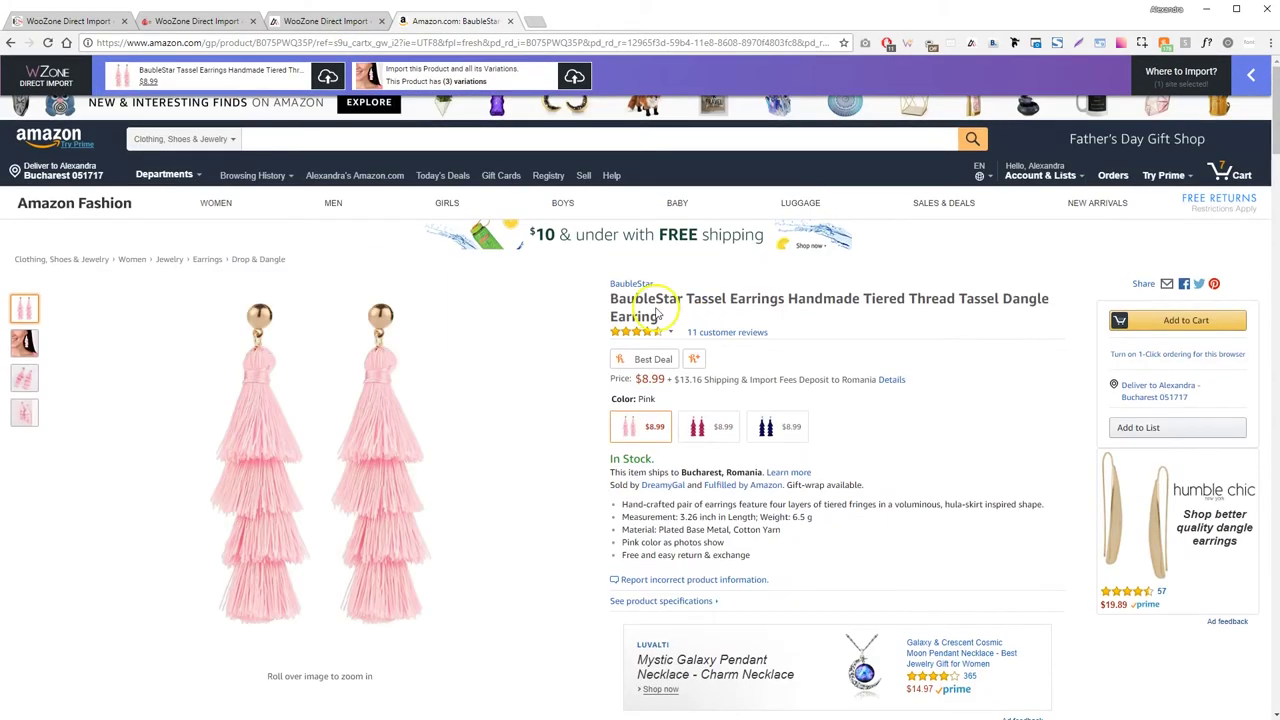
left_click(575, 79)
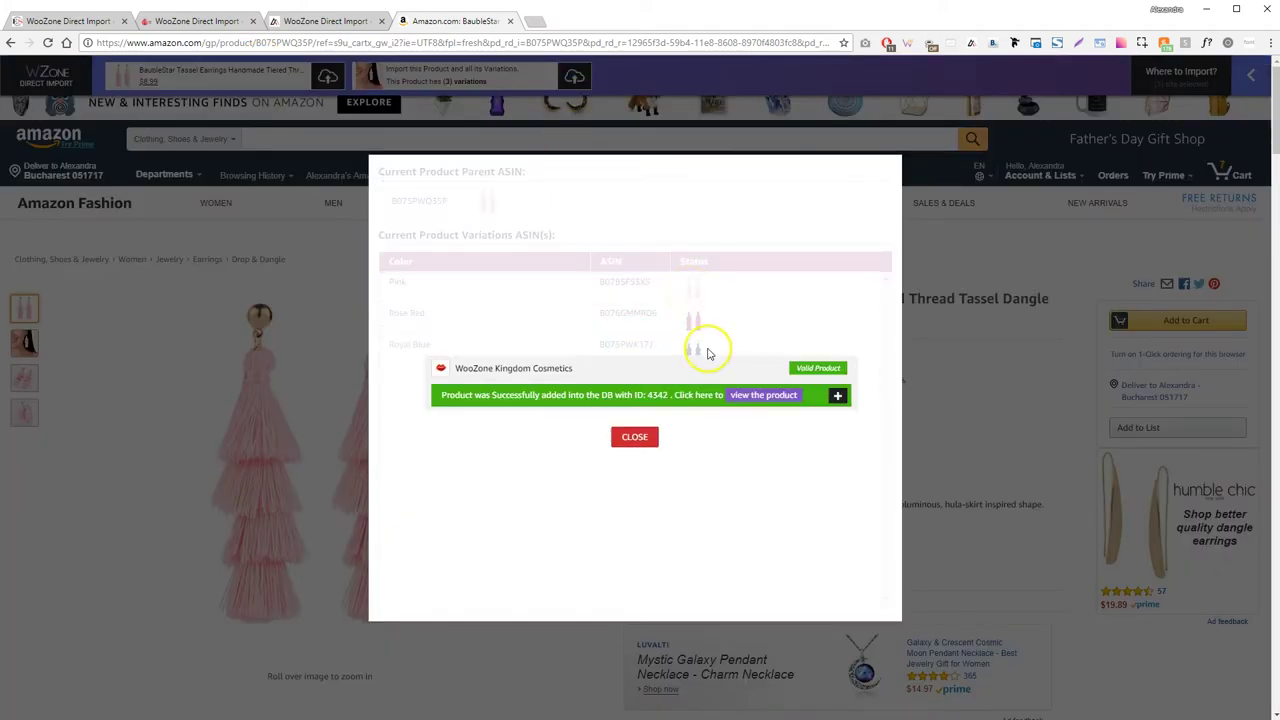
left_click(757, 396)
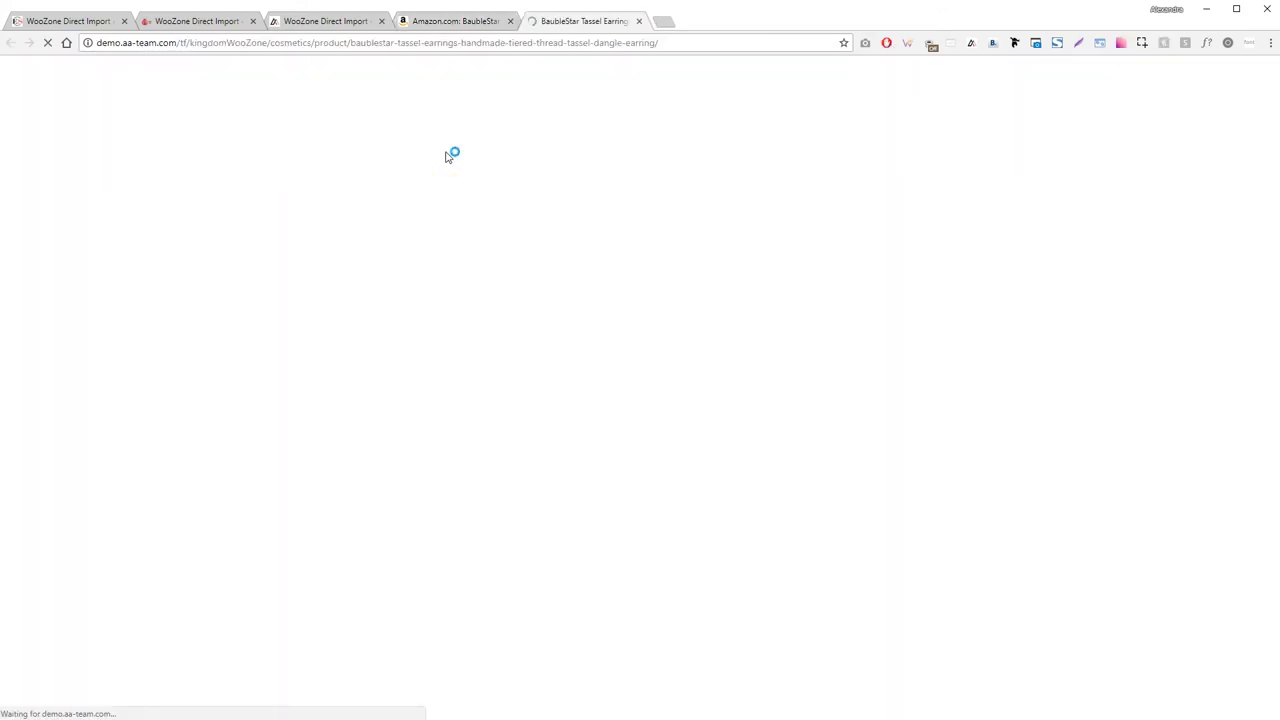
Test the store's Color dropdown with Rose Red and Royal Blue.
scroll(971, 417, "down", 2)
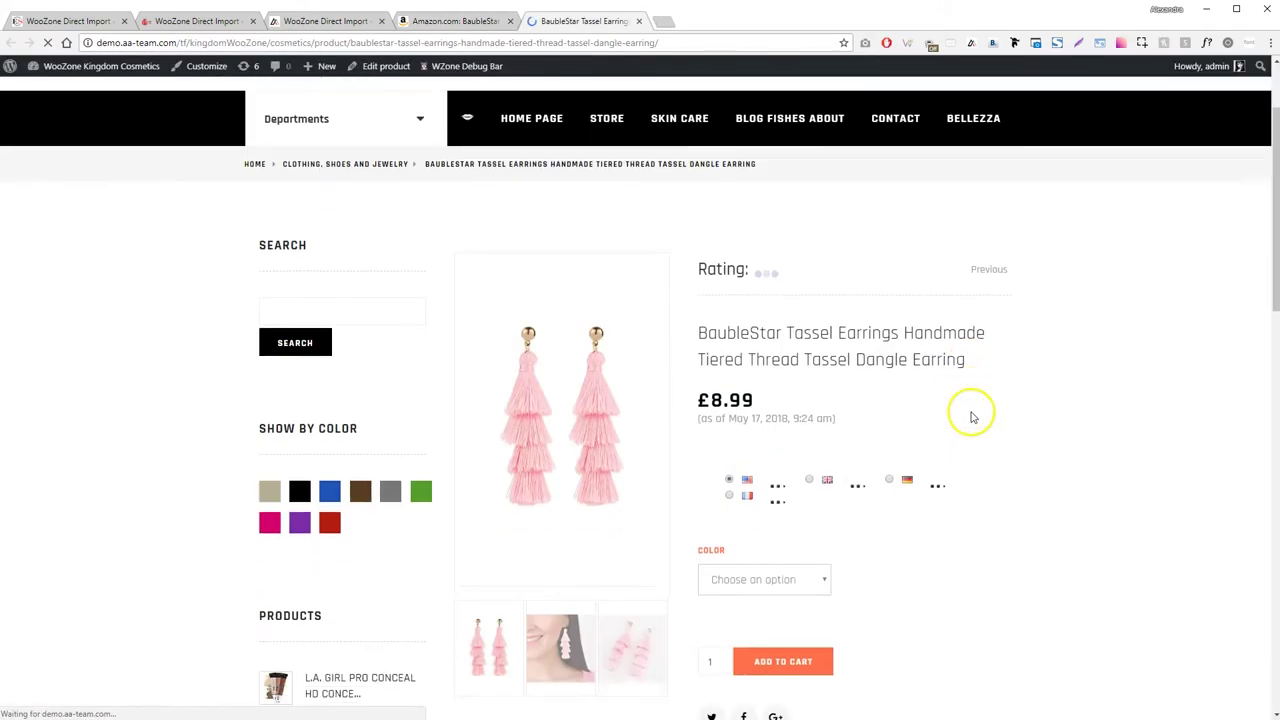
scroll(796, 400, "down", 2)
left_click(750, 451)
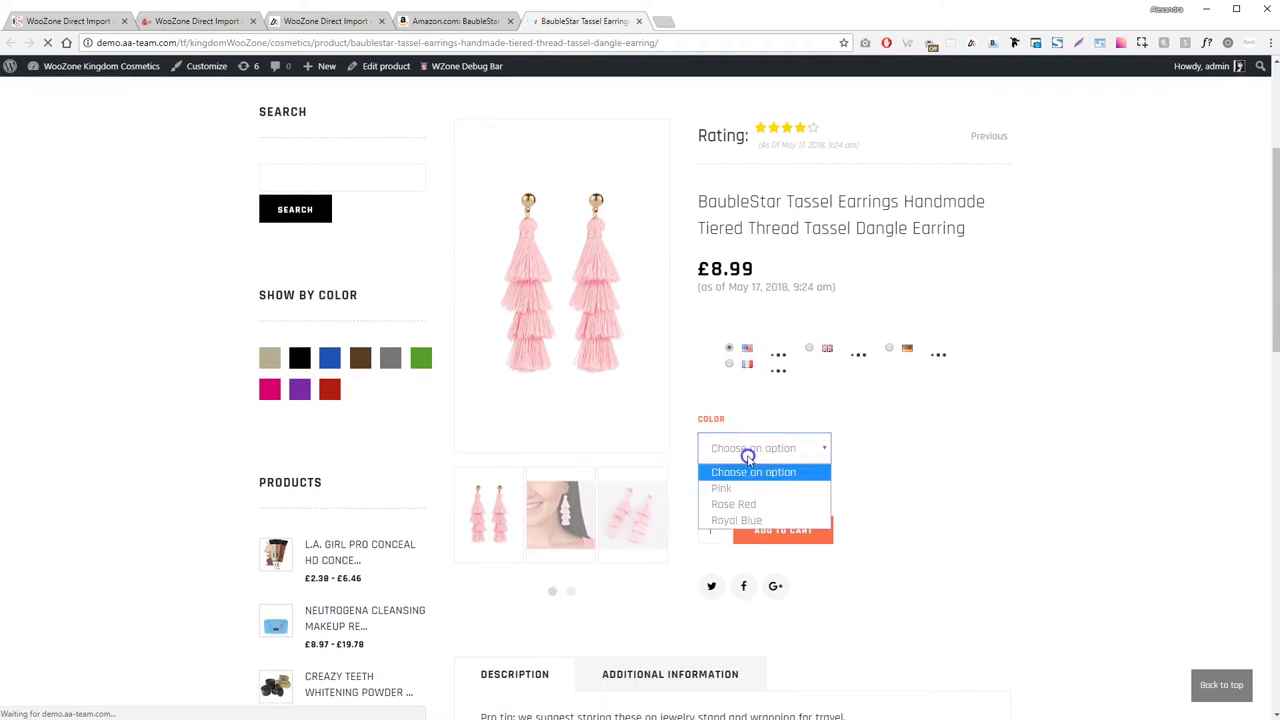
left_click(735, 505)
left_click(750, 451)
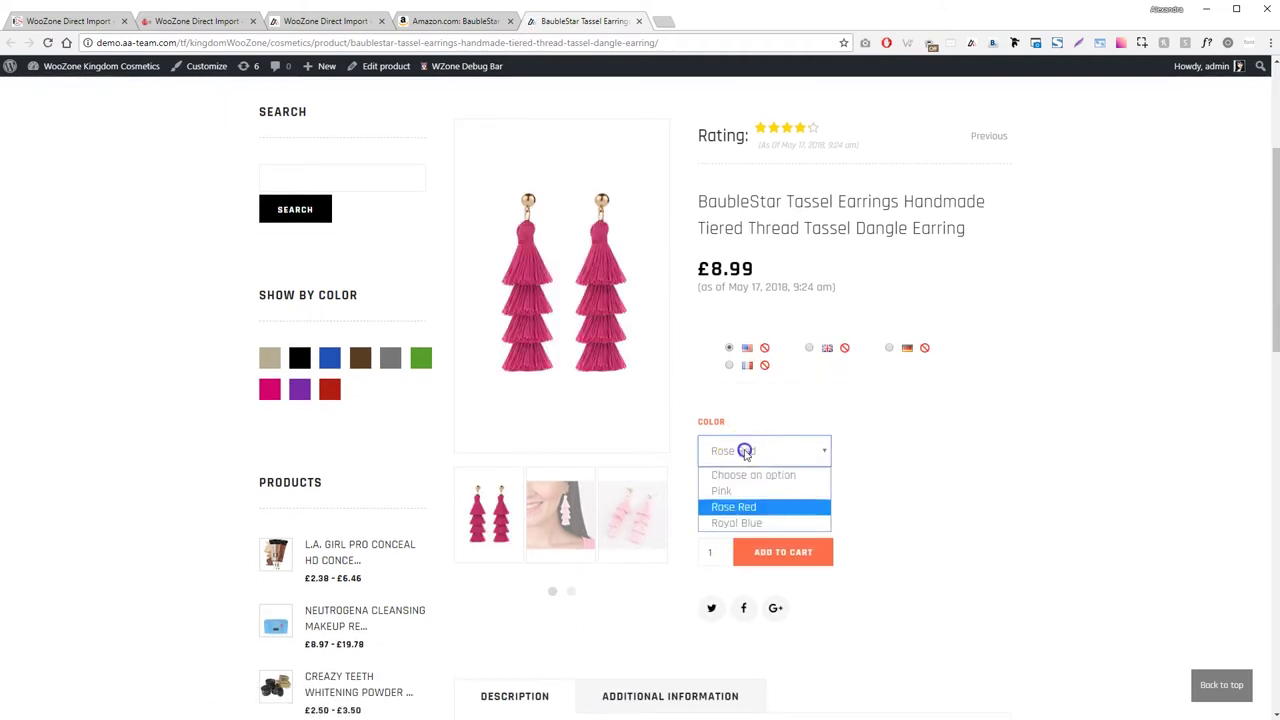
left_click(752, 518)
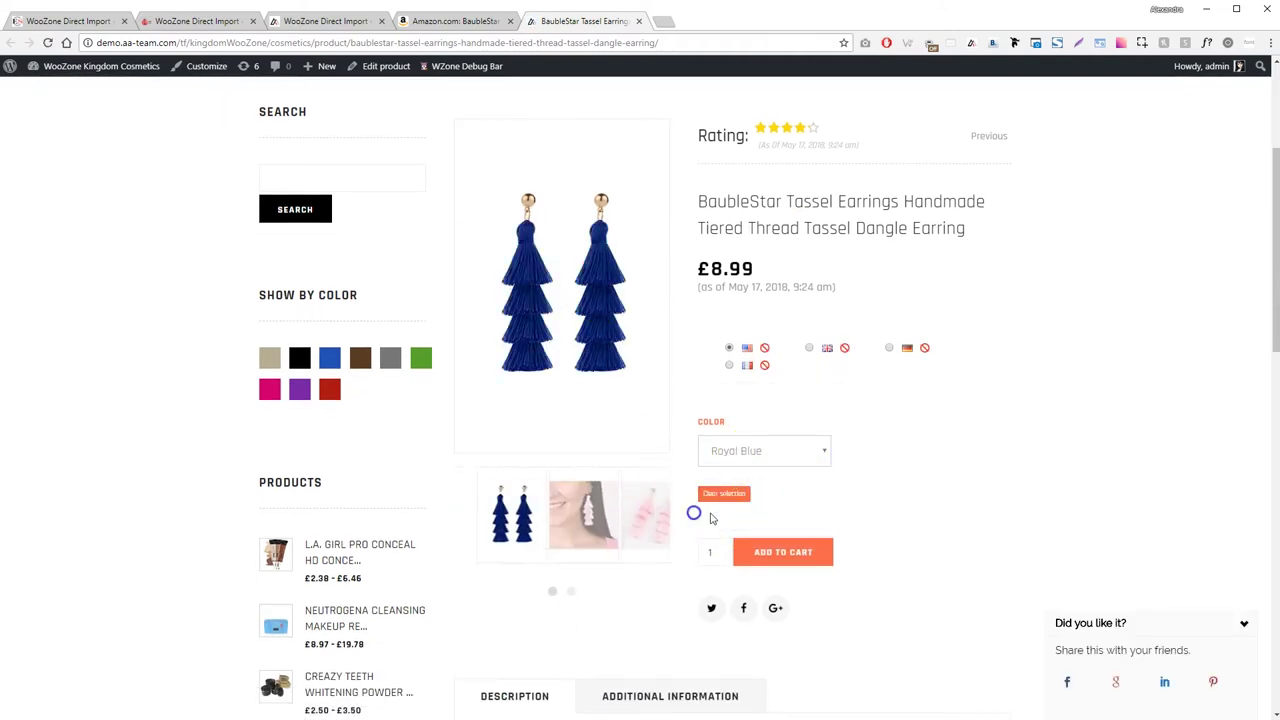
Check the product's additional information and description, then return to the Amazon page.
scroll(980, 460, "down", 5)
left_click(677, 362)
left_click(506, 371)
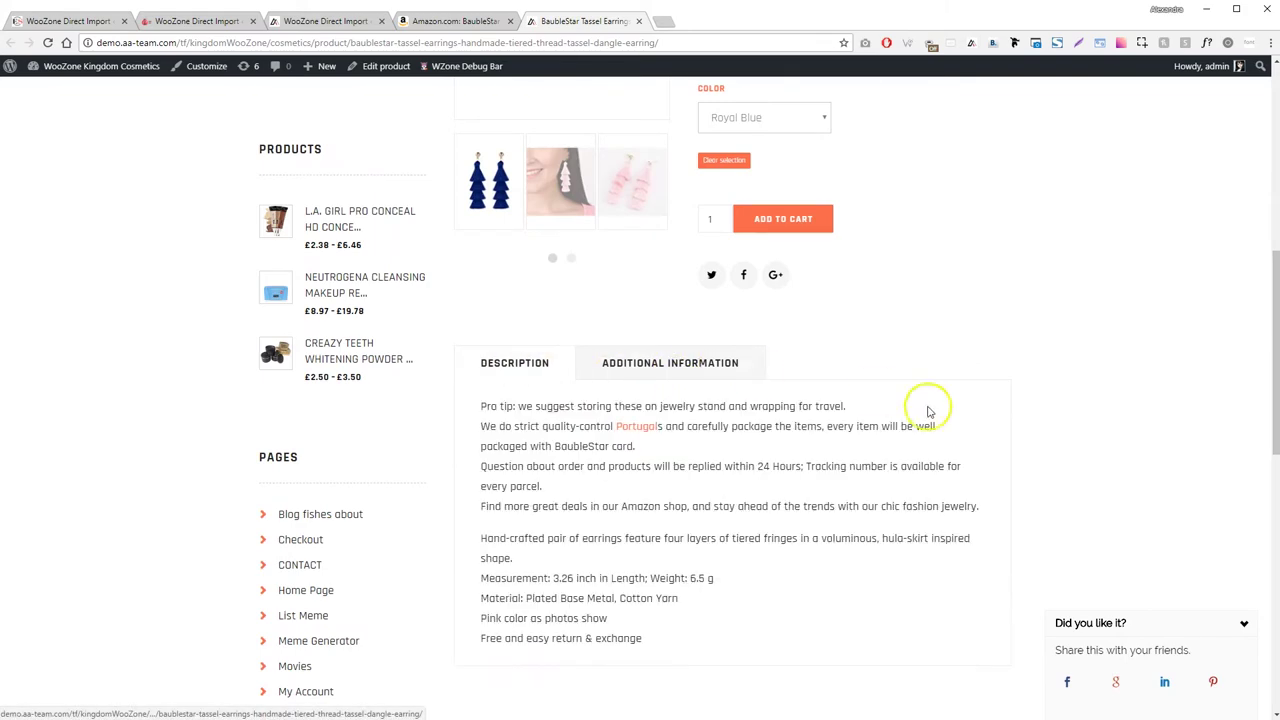
scroll(918, 420, "up", 8)
left_click(456, 21)
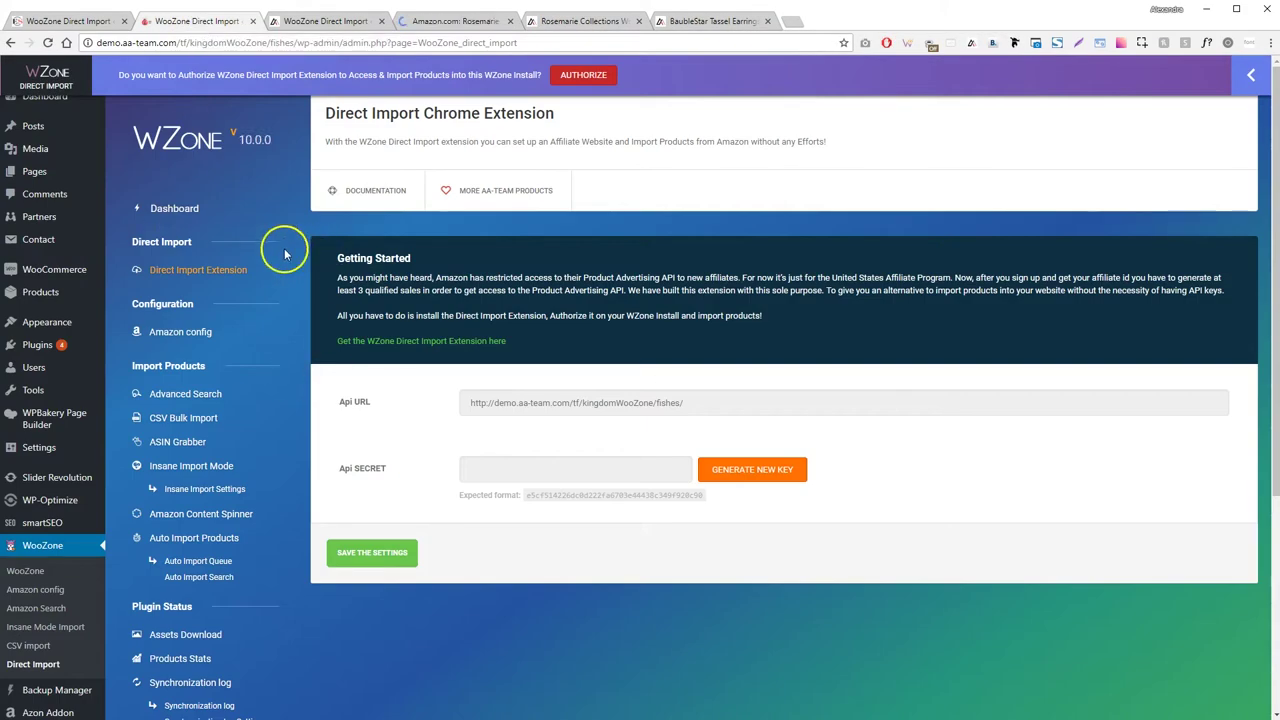
Generate a new API secret and authorize the Fishes site, then authorize the Fitness site.
left_click(750, 476)
left_click(580, 76)
left_click(95, 22)
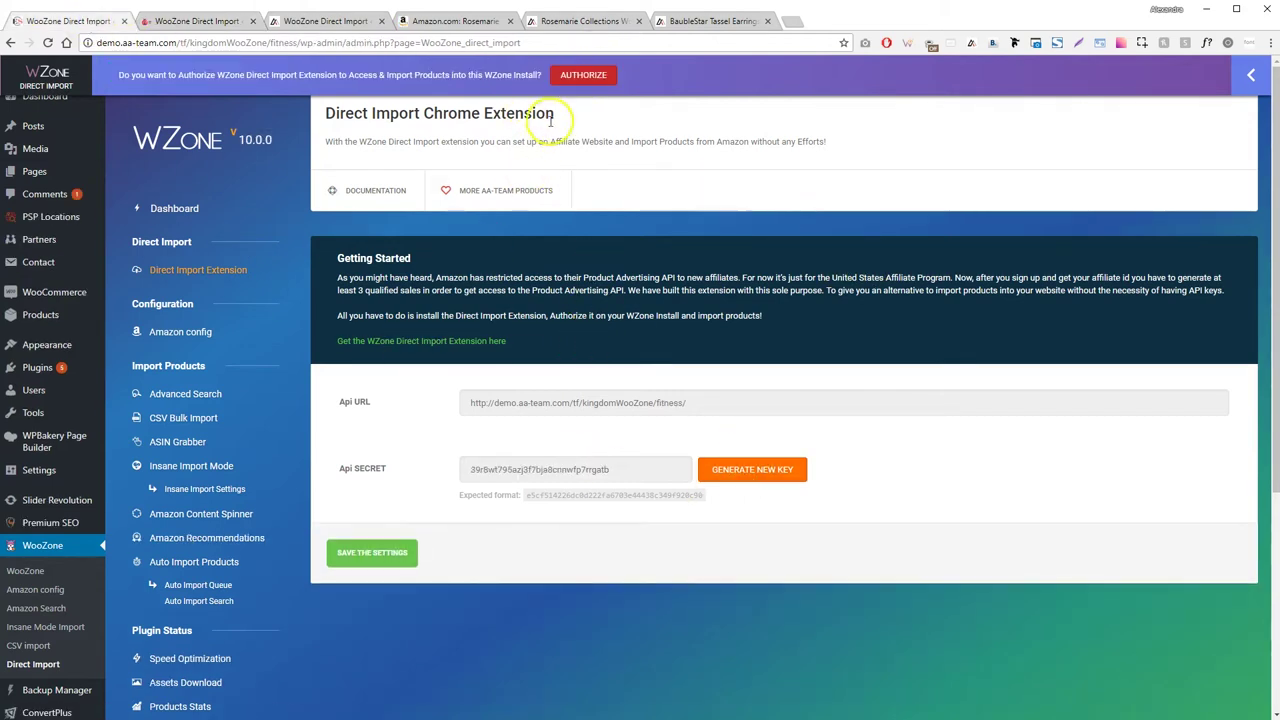
left_click(583, 75)
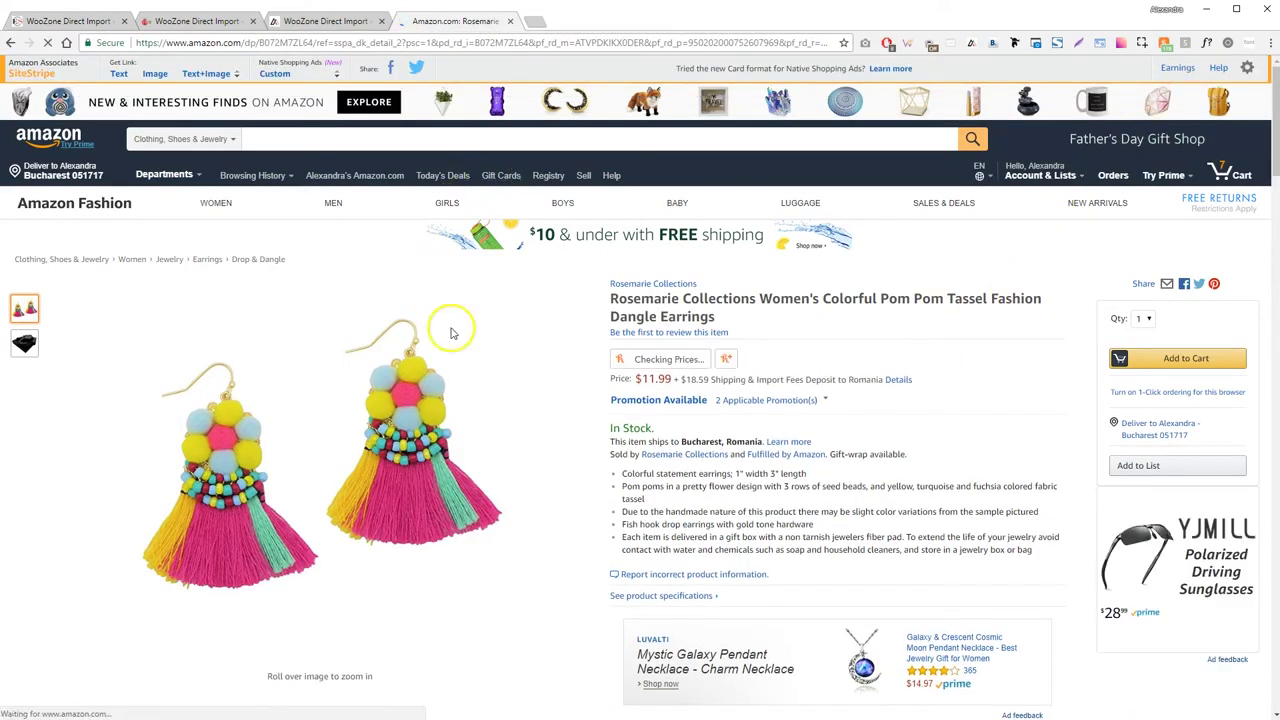
Import the Rosemarie earrings into all three stores and open each store's product link.
left_click(1190, 72)
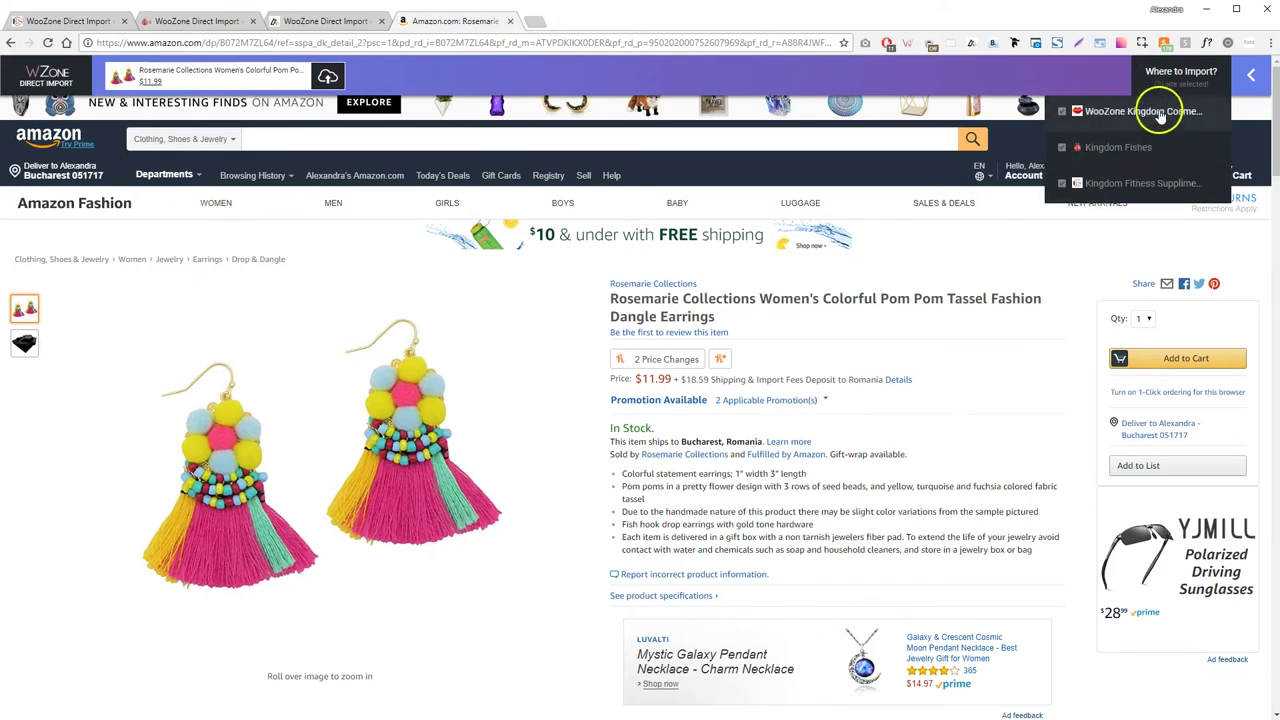
left_click(327, 76)
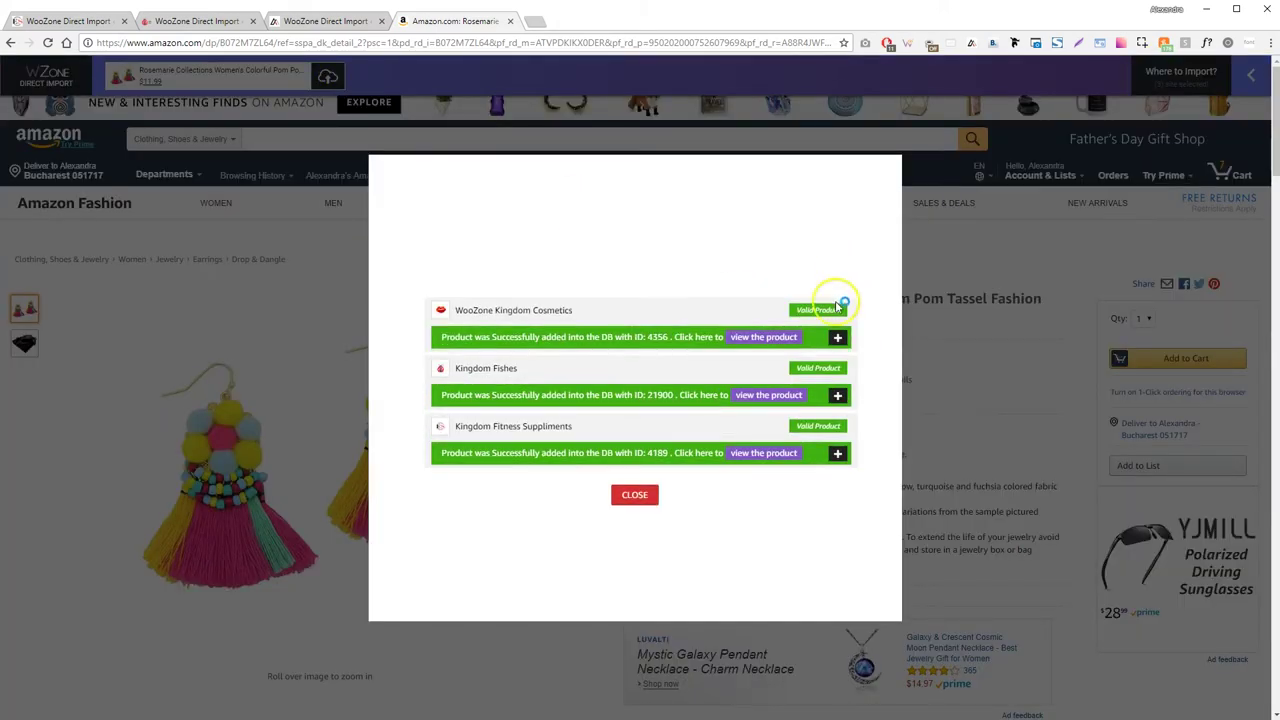
left_click(763, 337)
left_click(445, 21)
left_click(768, 394)
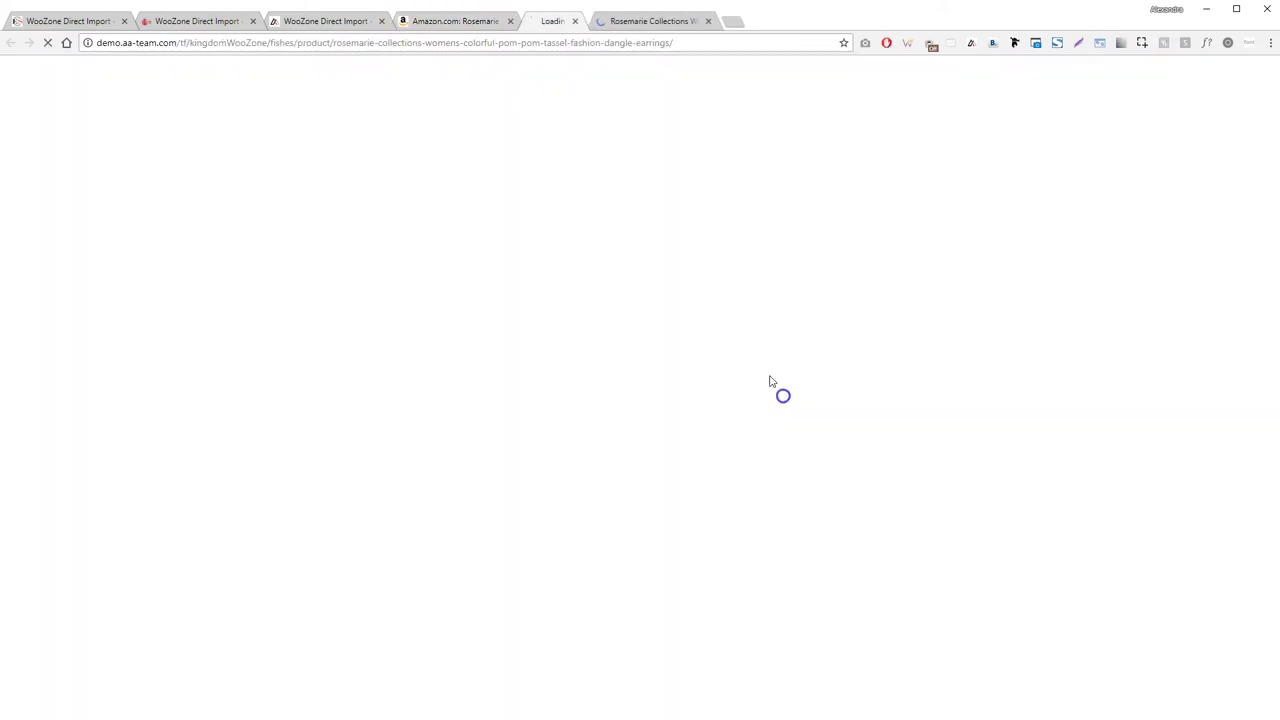
left_click(440, 21)
left_click(782, 455)
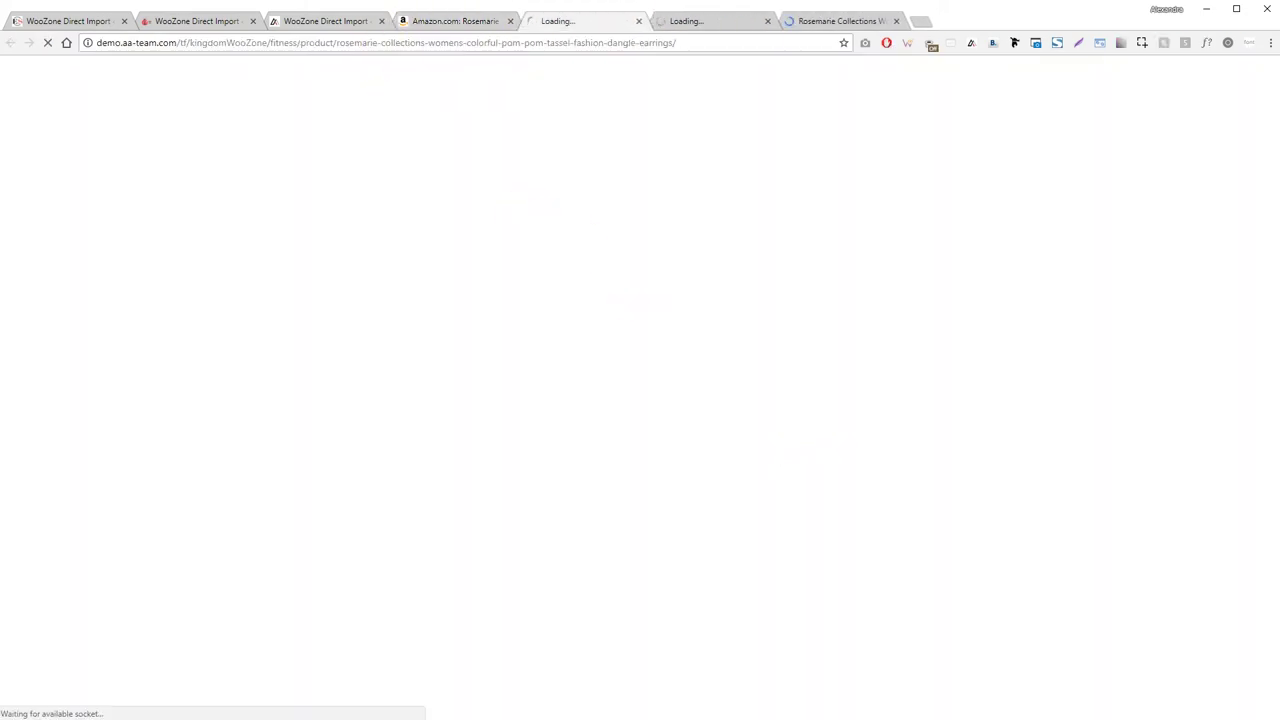
Inspect and close the Cosmetics, Kingdom Fishes and Kingdom Fitness product pages, then dismiss the results.
left_click(778, 21)
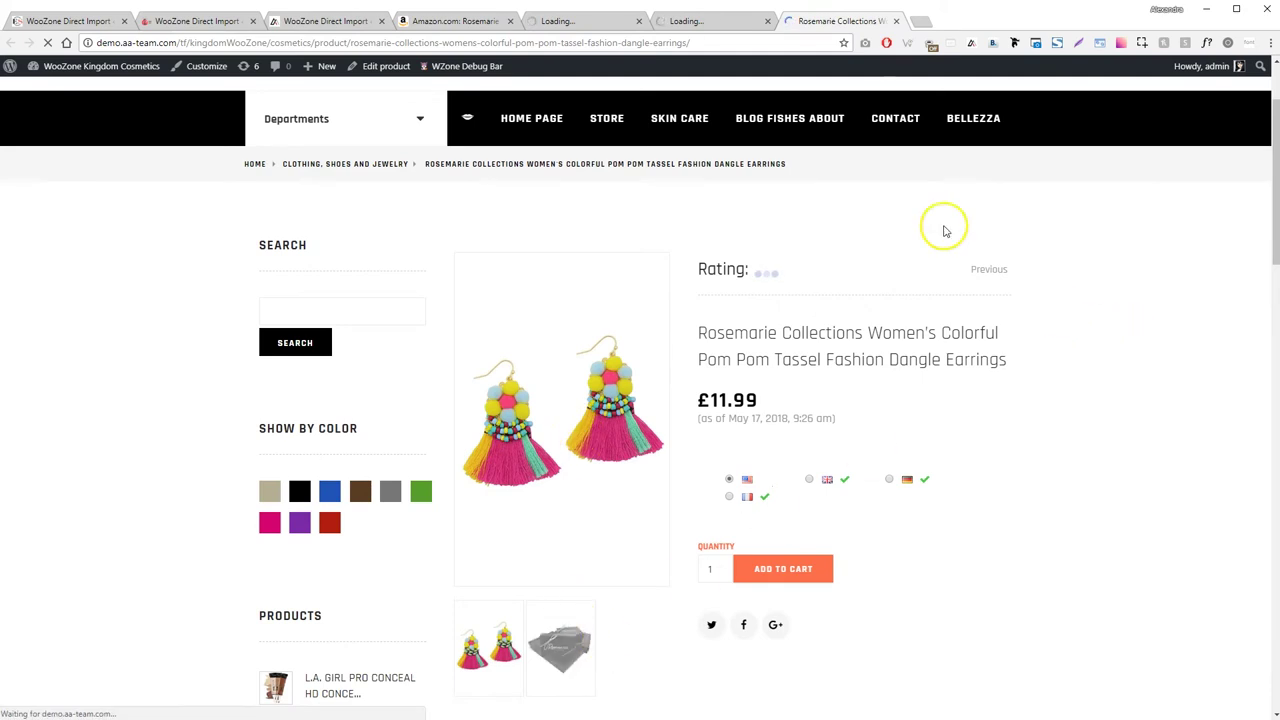
middle_click(822, 26)
scroll(1003, 318, "down", 2)
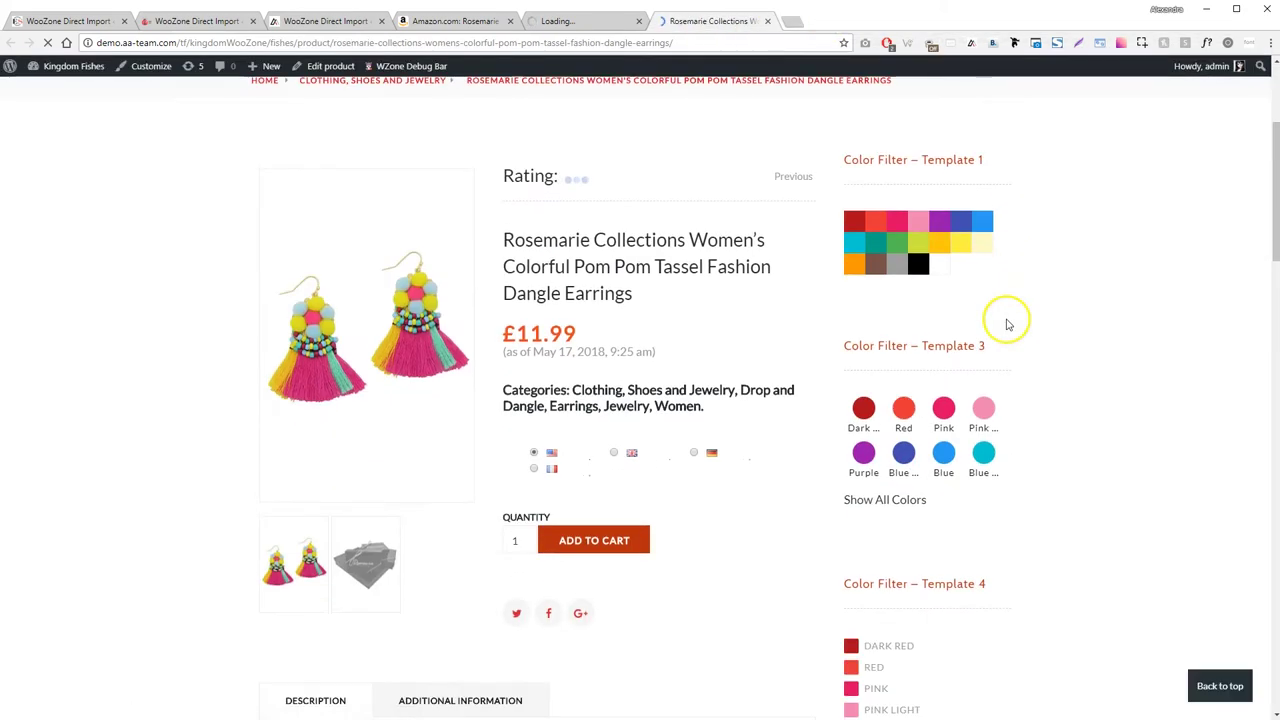
middle_click(700, 21)
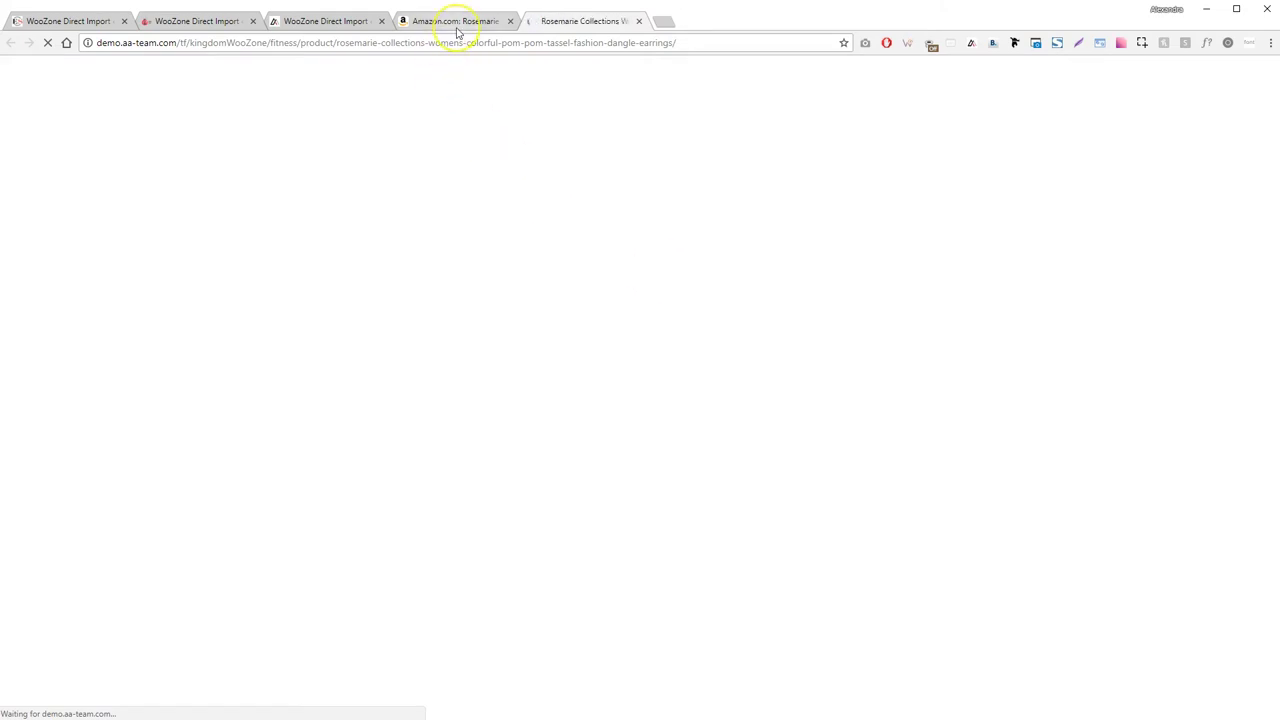
scroll(817, 349, "down", 2)
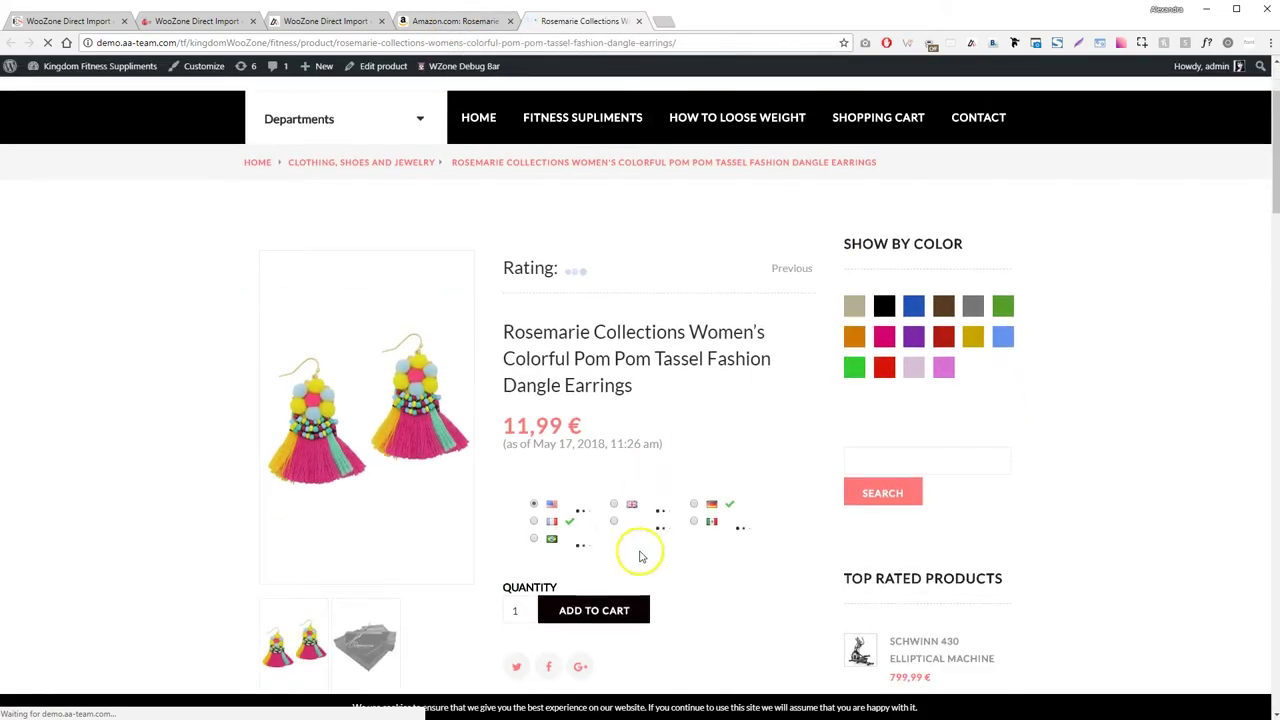
scroll(700, 520, "down", 3)
middle_click(569, 21)
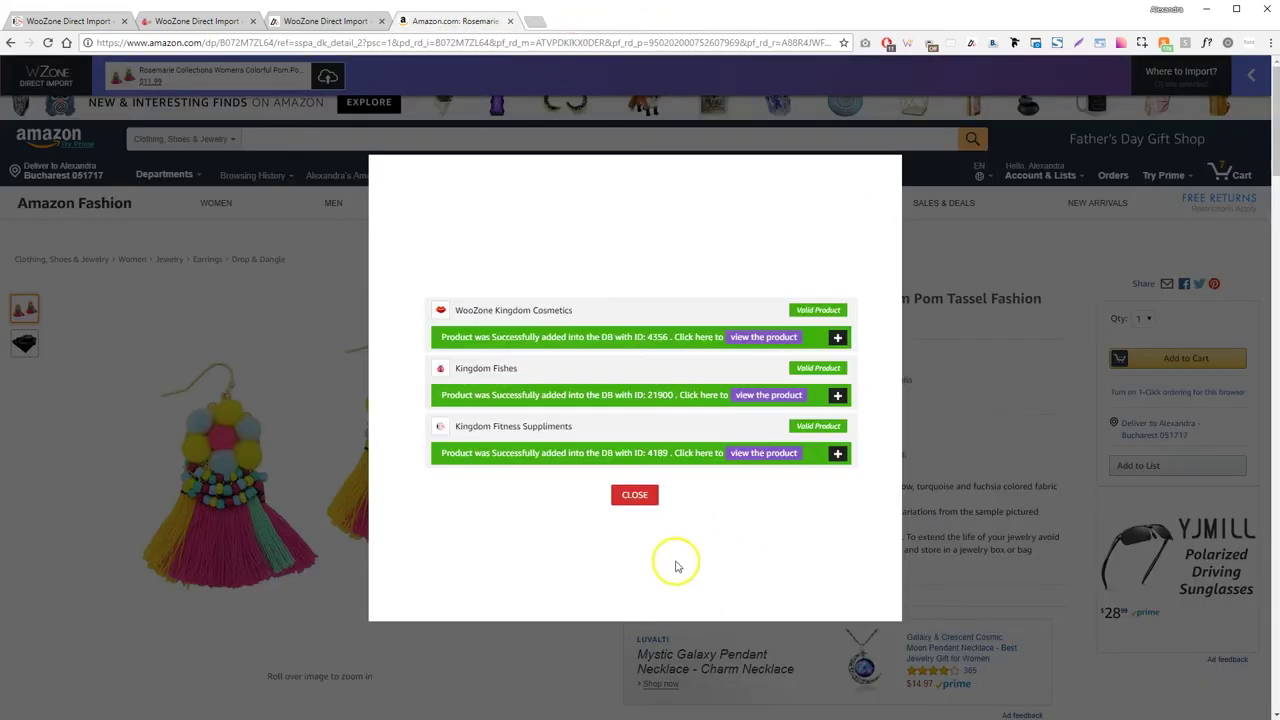
left_click(635, 495)
scroll(900, 449, "down", 9)
scroll(829, 449, "up", 5)
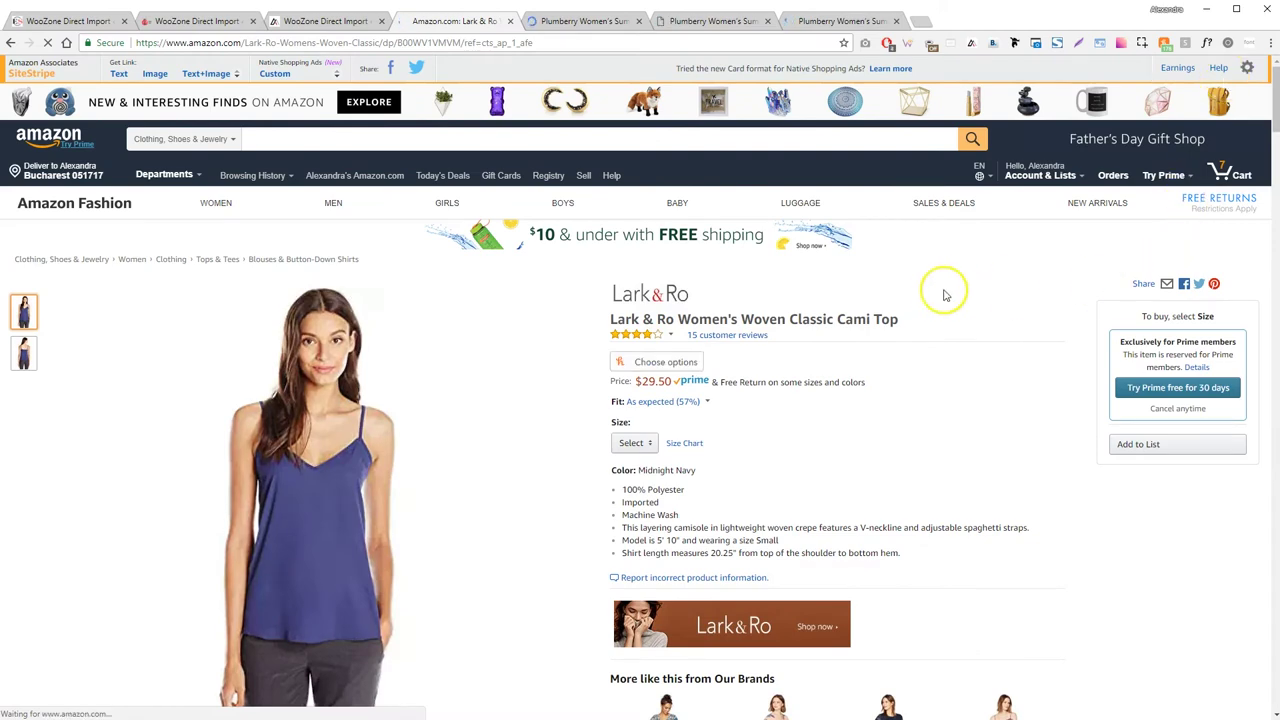
Import the Lark & Ro cami top into Kingdom Fishes only and view it there.
left_click(1181, 71)
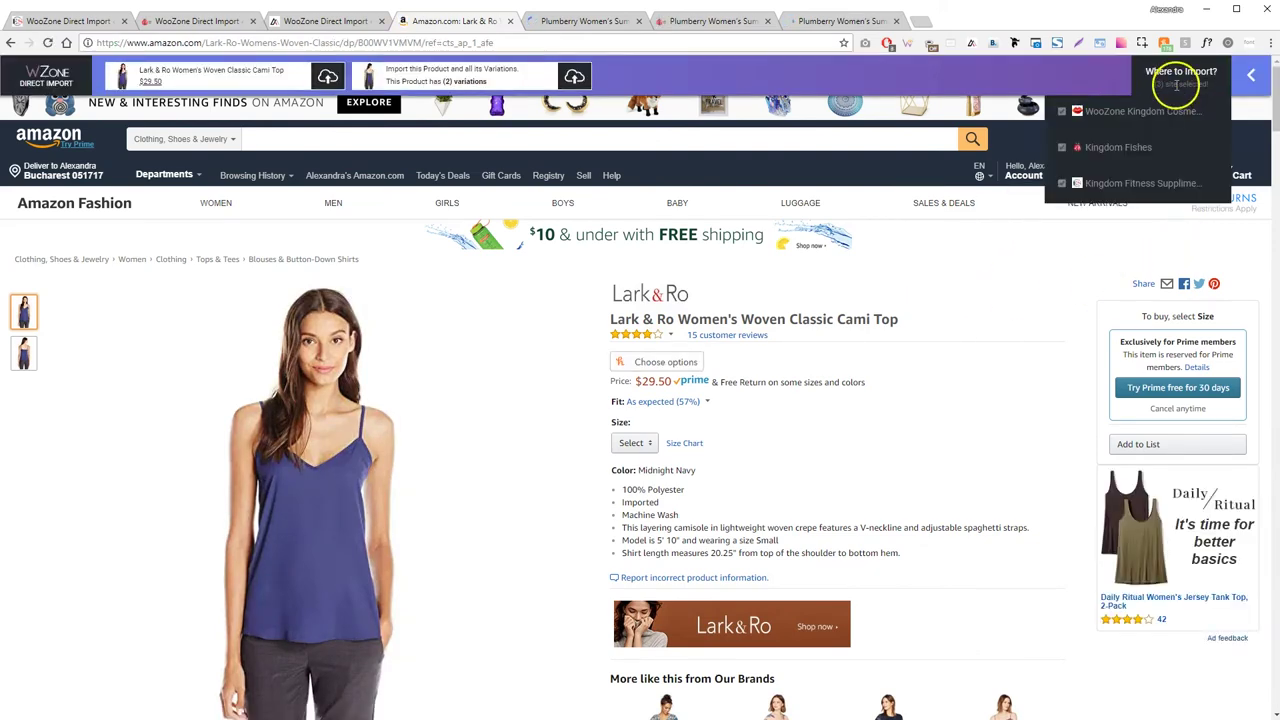
left_click(1122, 185)
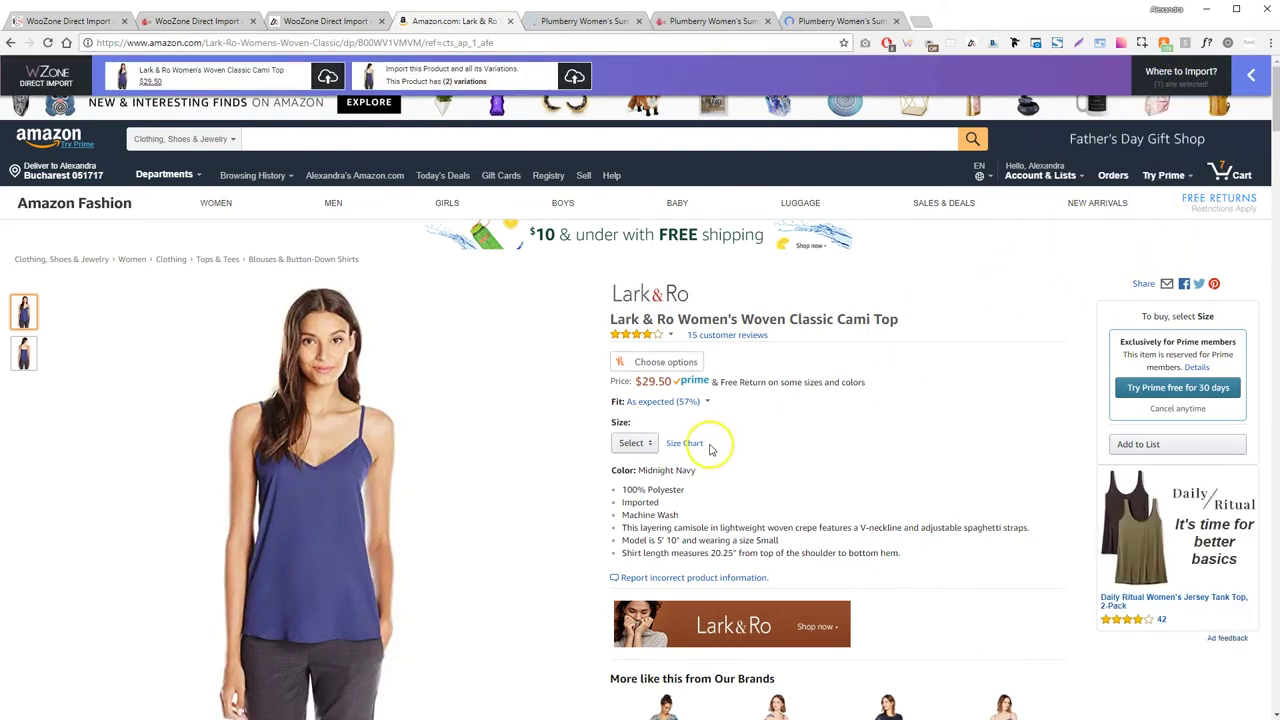
left_click(596, 78)
left_click(768, 395)
left_click(640, 446)
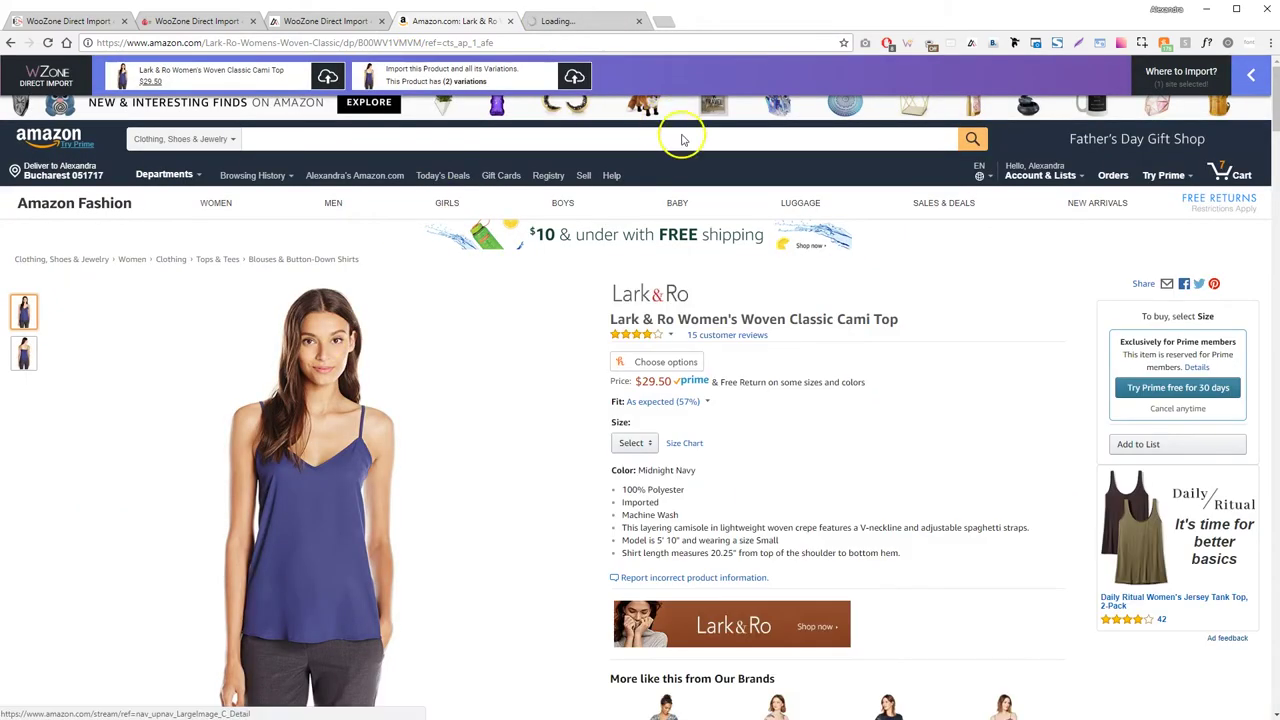
Tick all three stores as import destinations and switch to the Fishes store copy.
left_click(1160, 71)
left_click(1131, 180)
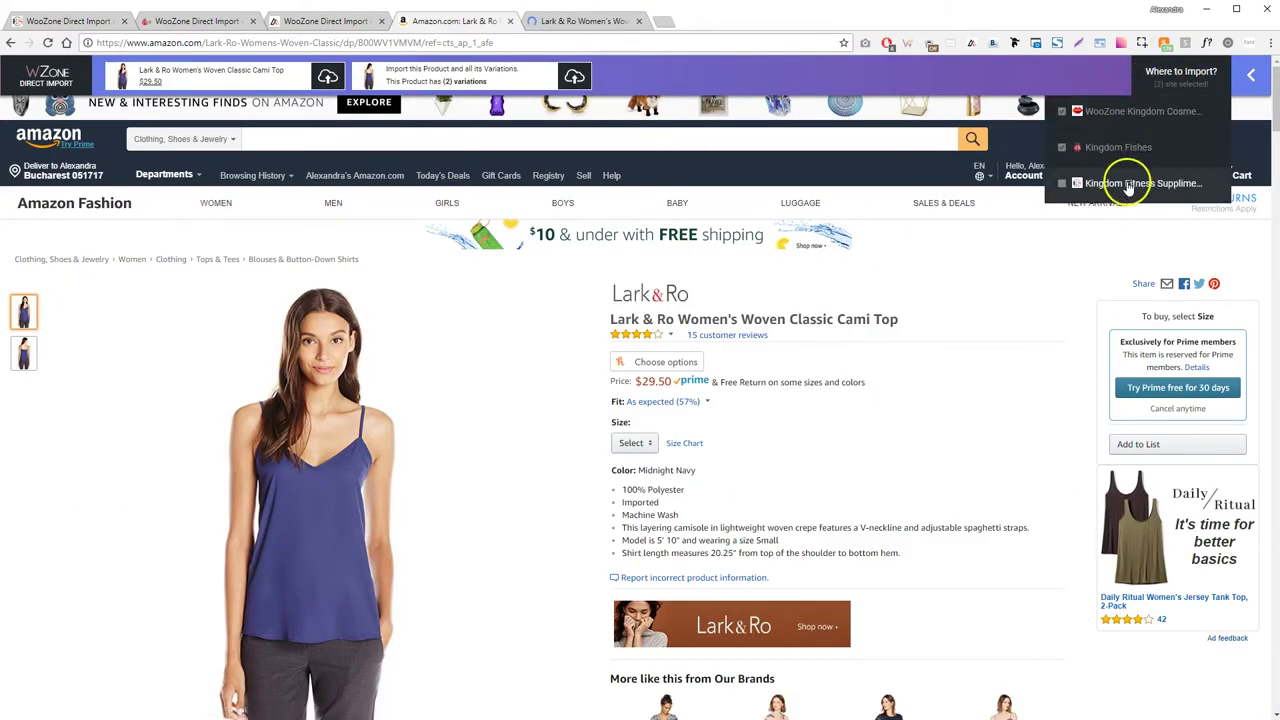
left_click(565, 20)
scroll(886, 243, "down", 2)
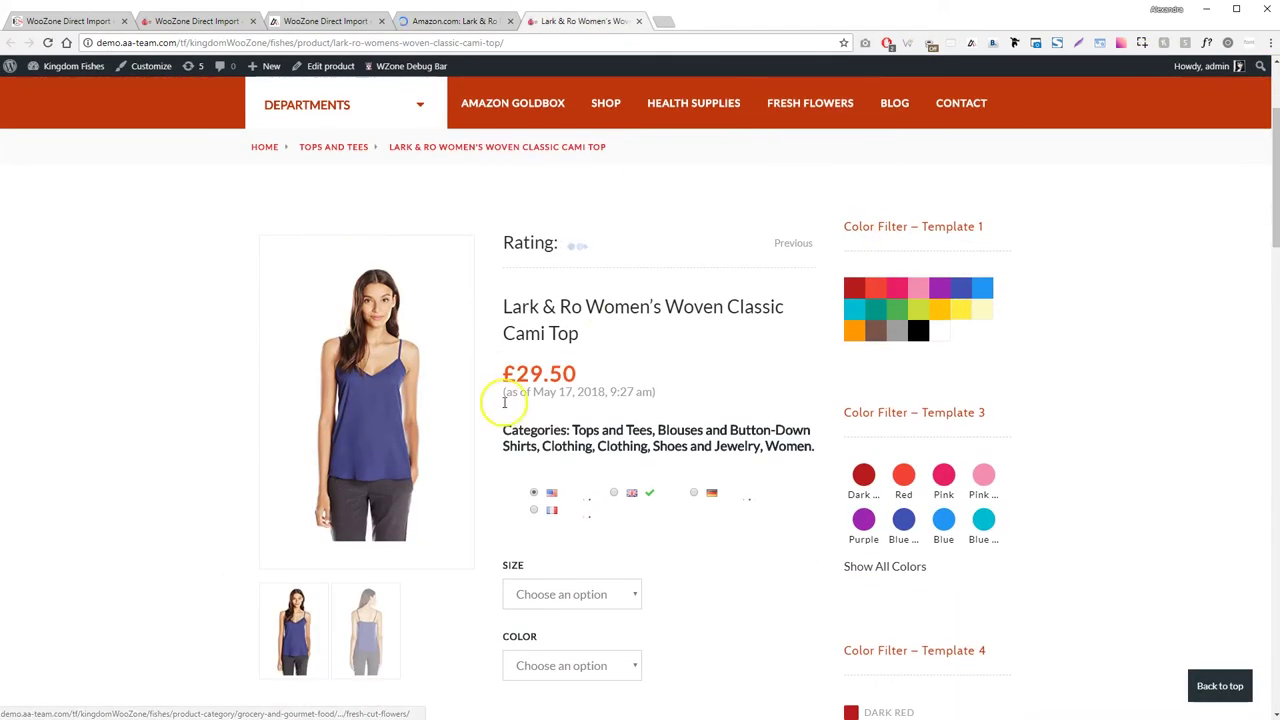
Test size Medium and colour Midnight Navy on the Fishes page, check UK availability, then close it.
left_click(571, 527)
left_click(545, 563)
left_click(571, 598)
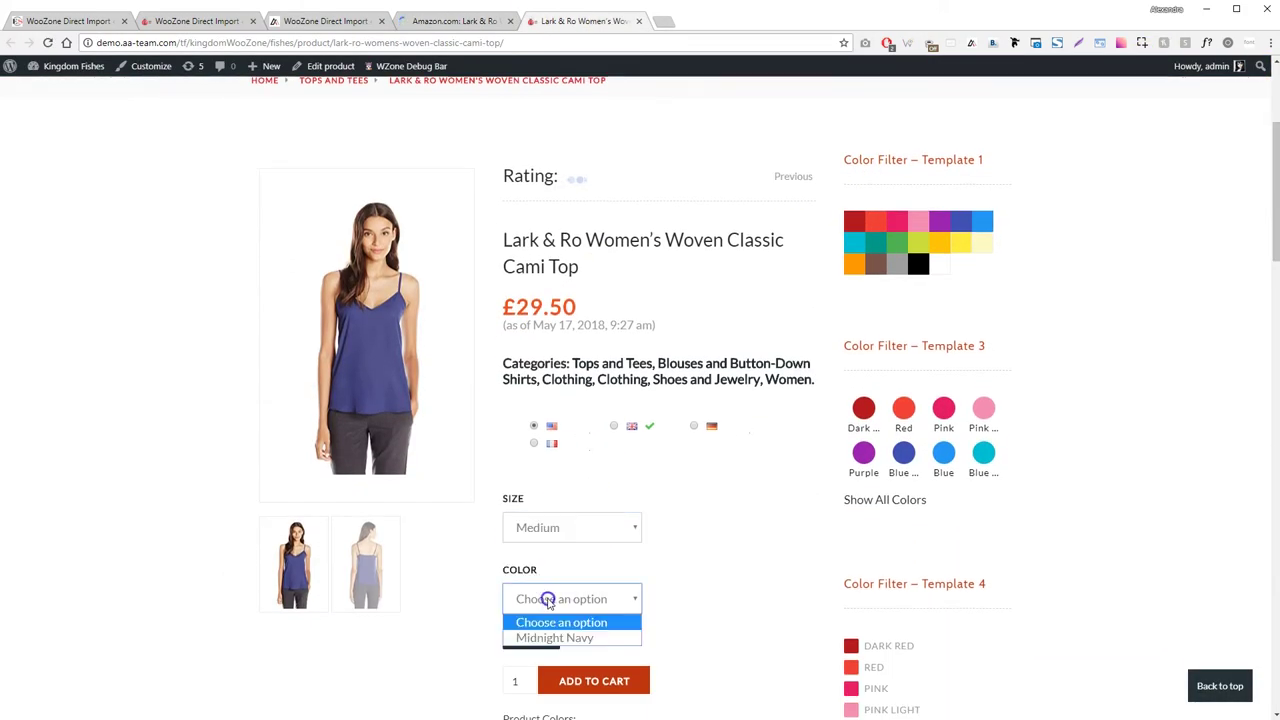
left_click(555, 634)
left_click(649, 428)
middle_click(545, 21)
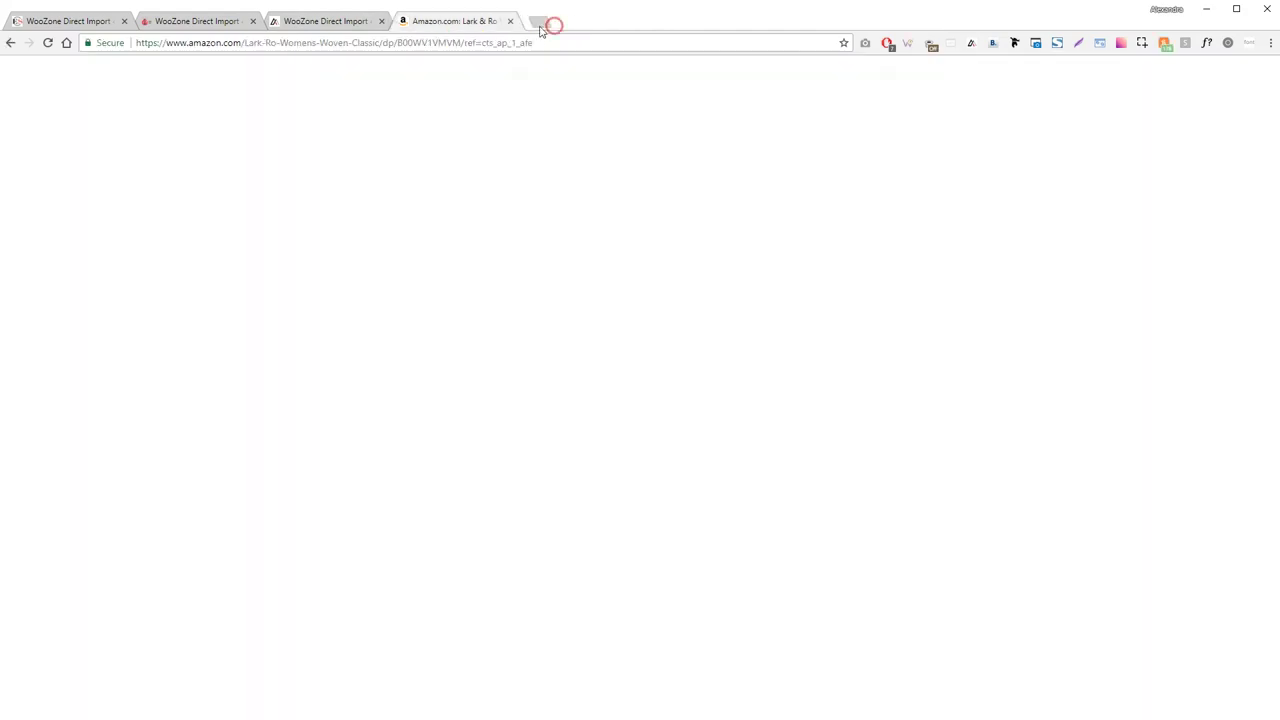
Import the cami top with variations into all stores and open the Cosmetics and Fitness links.
mouse_move(1055, 96)
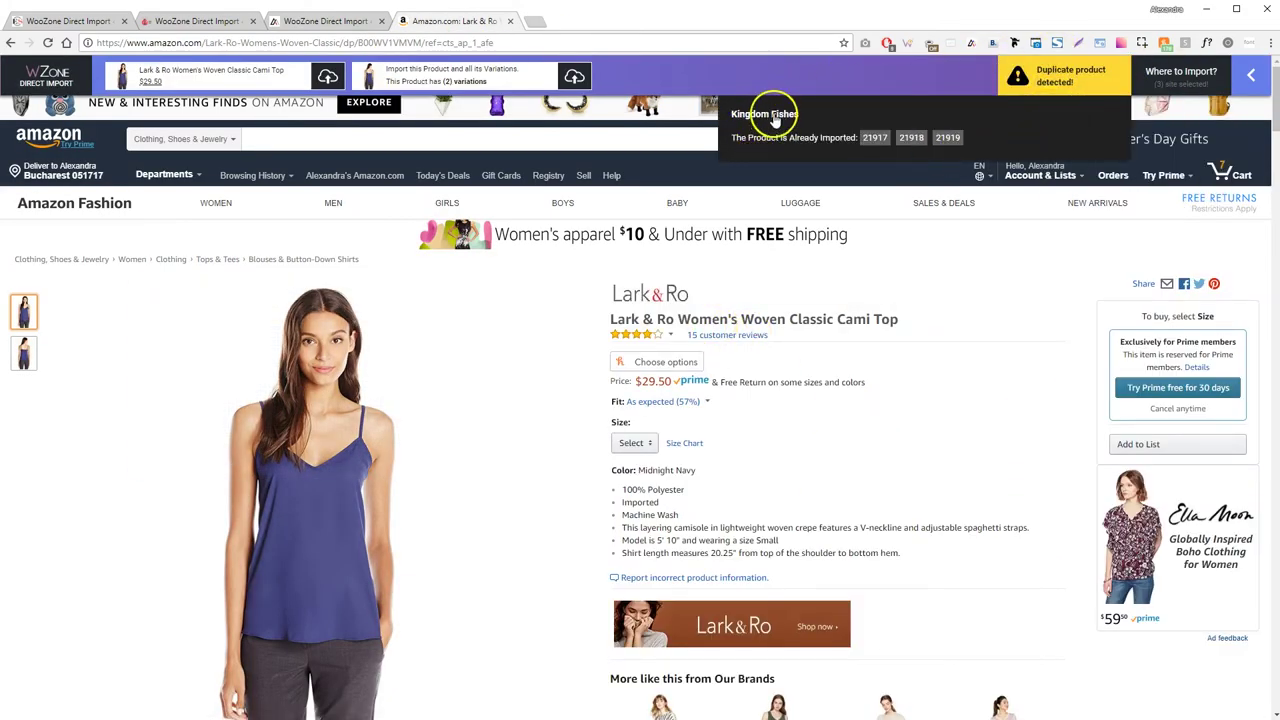
left_click(510, 86)
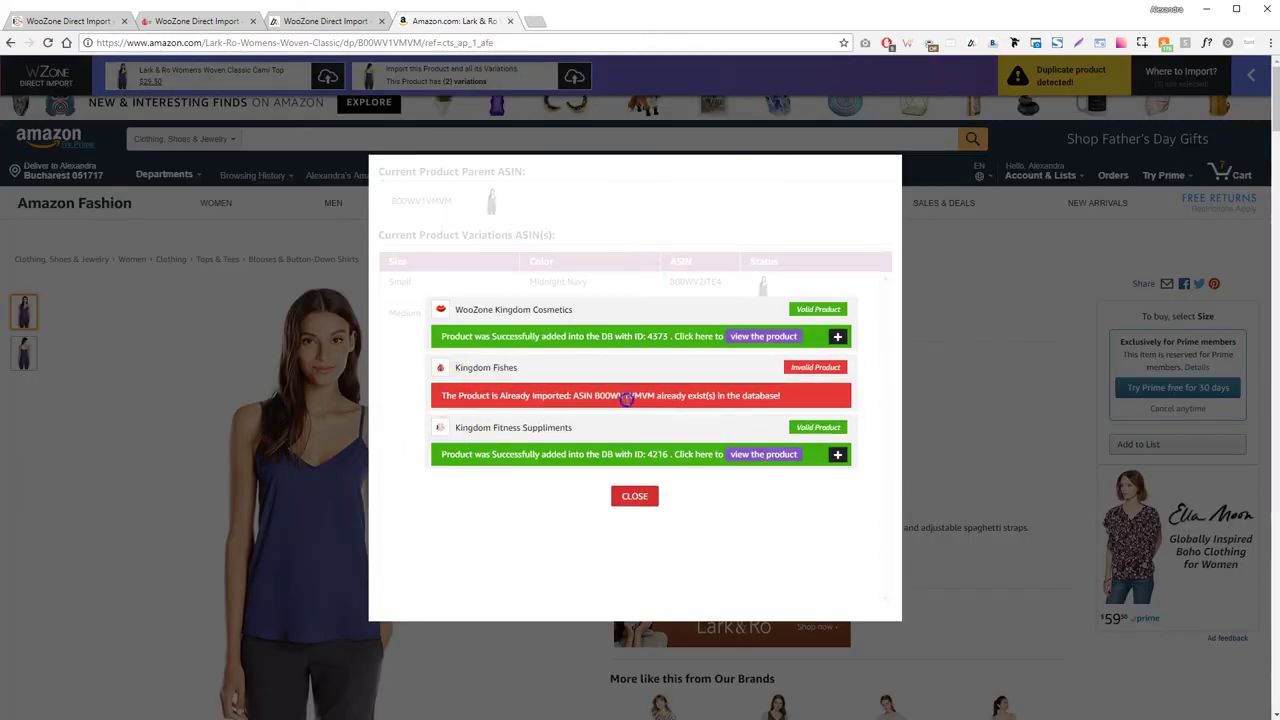
left_click(763, 337)
left_click(760, 454)
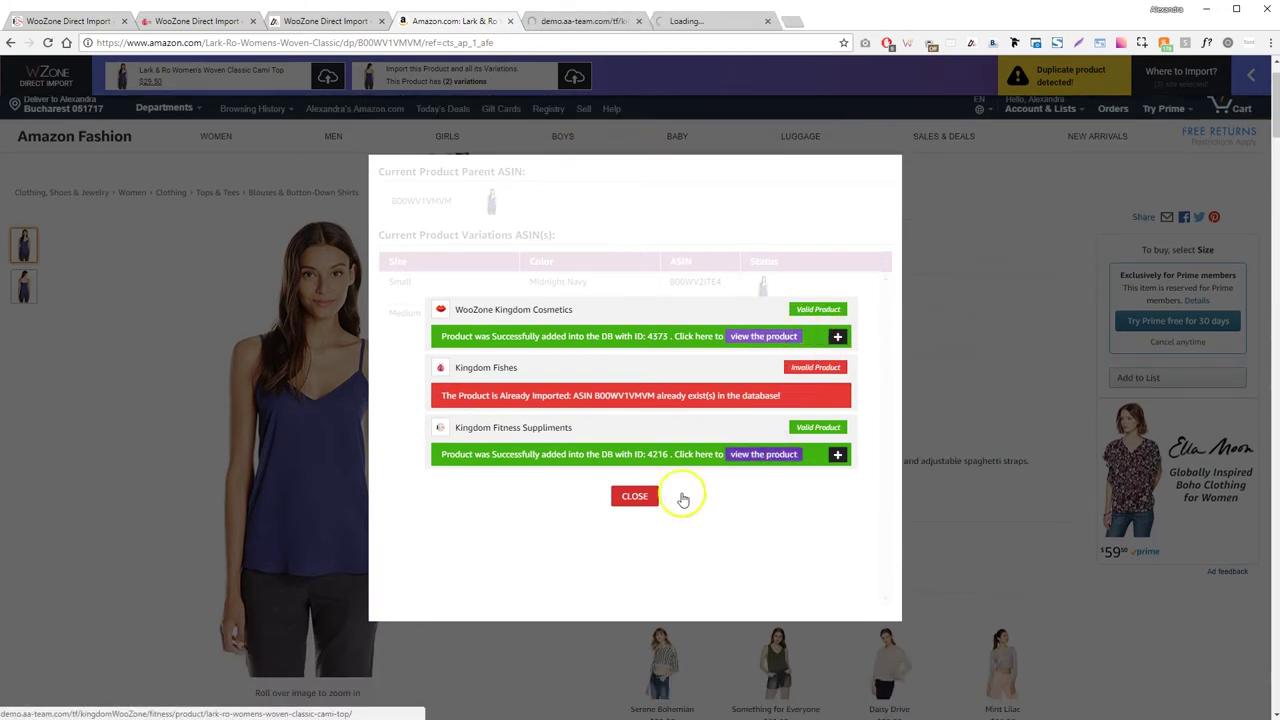
left_click(634, 496)
Review the cami top on the Cosmetics and Fitness stores, then close both pages.
left_click(571, 19)
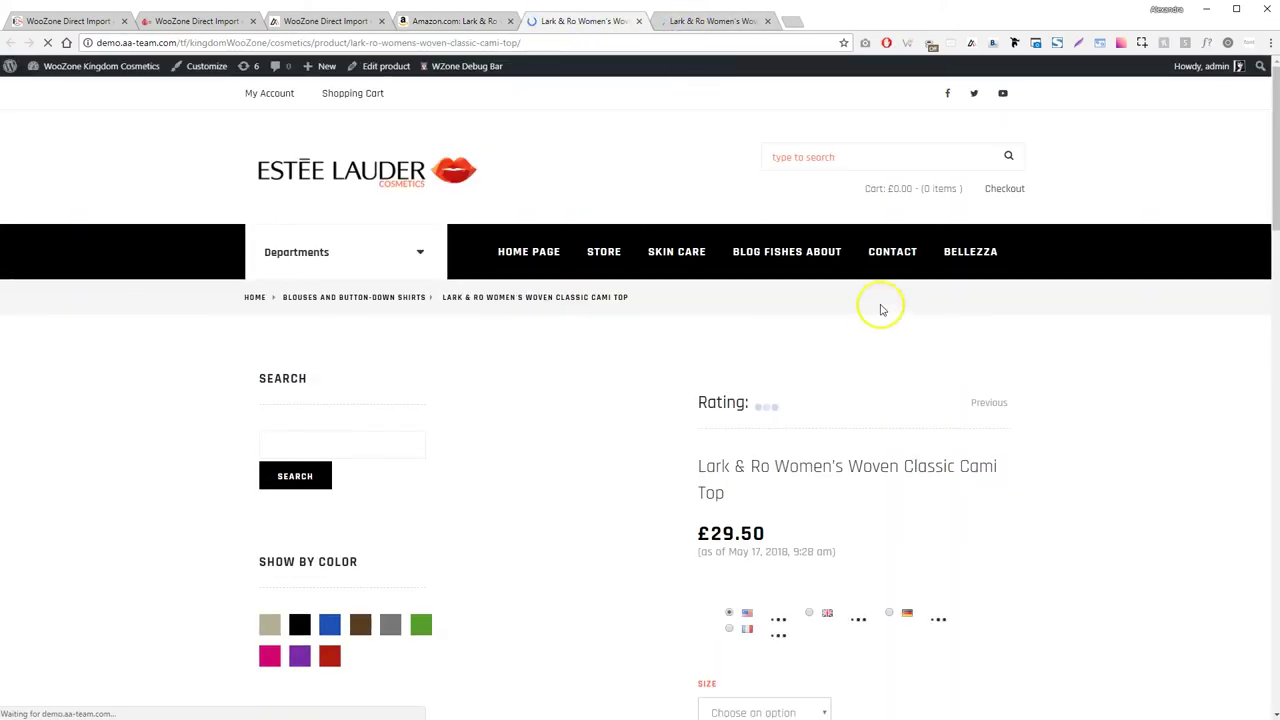
scroll(767, 303, "down", 2)
left_click(714, 14)
scroll(601, 291, "down", 3)
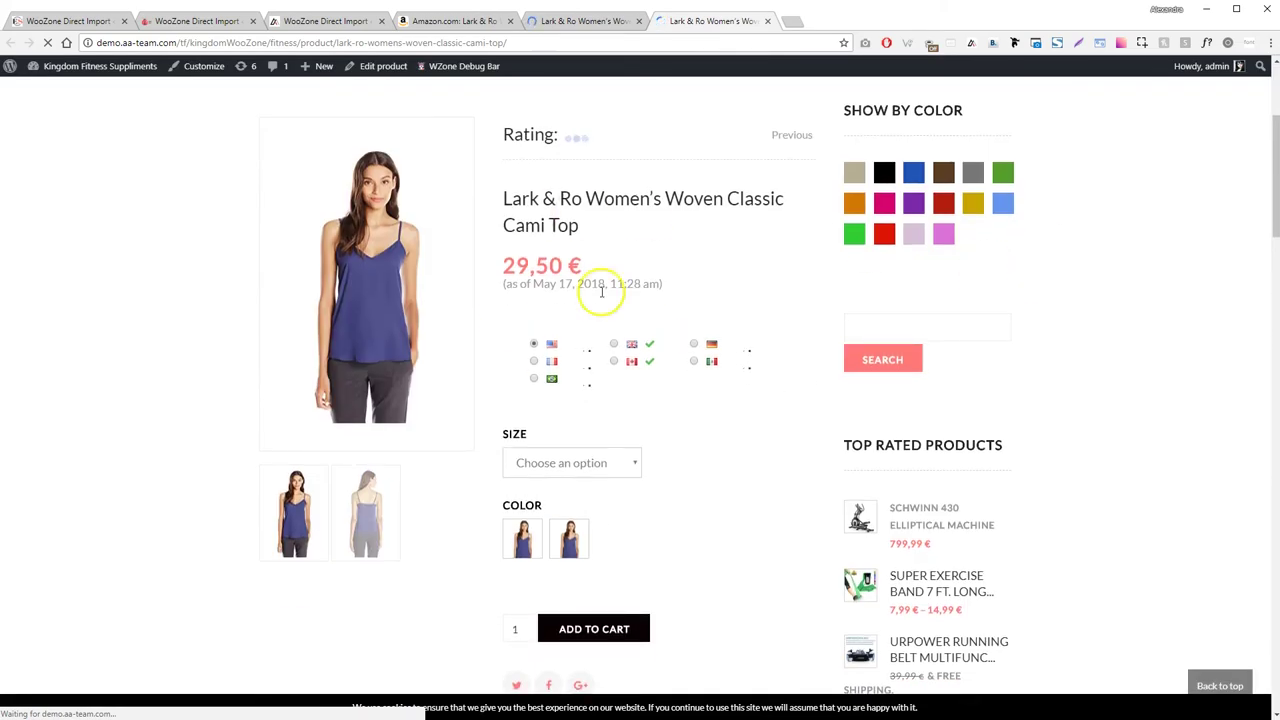
middle_click(590, 26)
middle_click(582, 21)
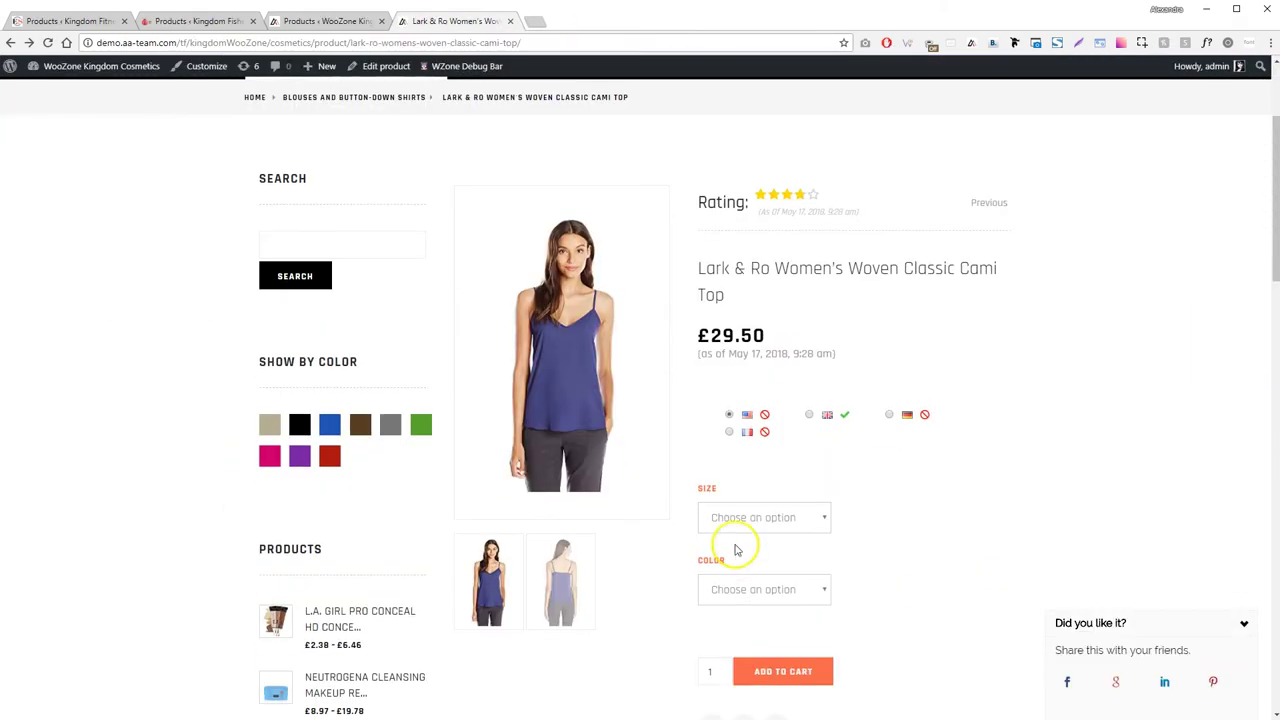
left_click(734, 517)
Add the cami top in Medium, Midnight Navy to the cart and proceed through checkout to Amazon.
left_click(735, 551)
left_click(731, 589)
left_click(735, 626)
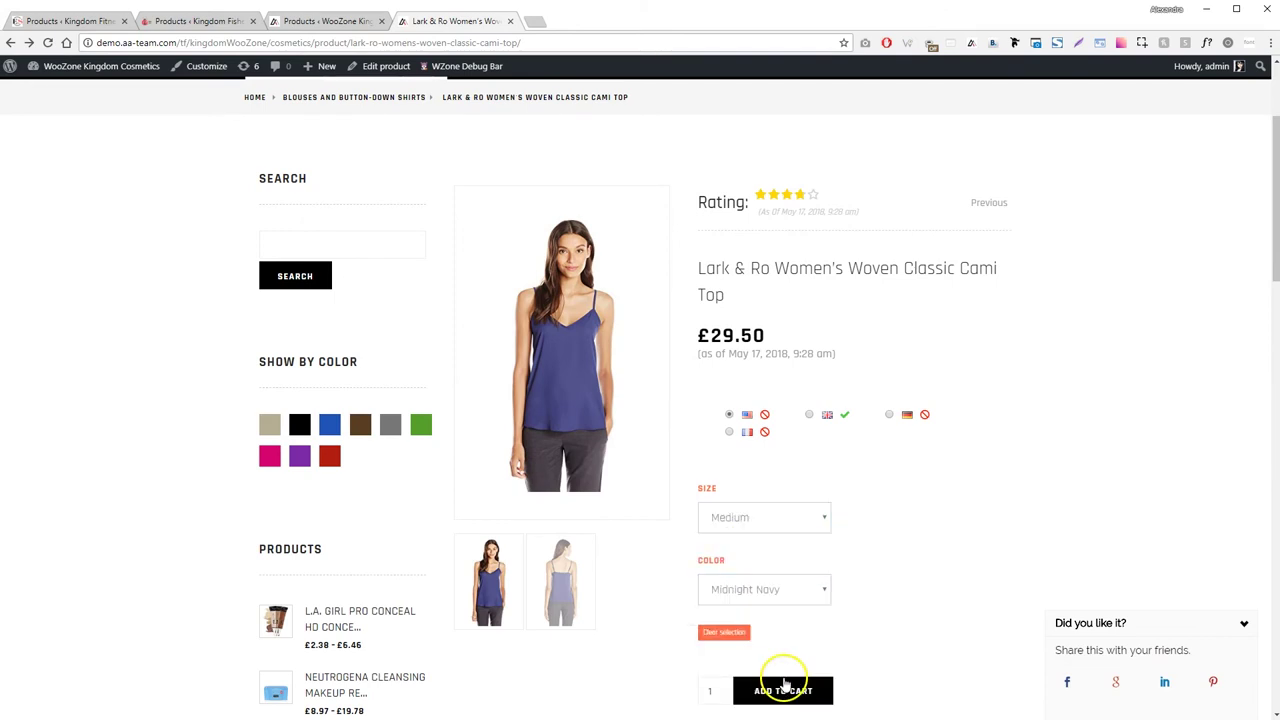
left_click(783, 690)
scroll(993, 506, "down", 2)
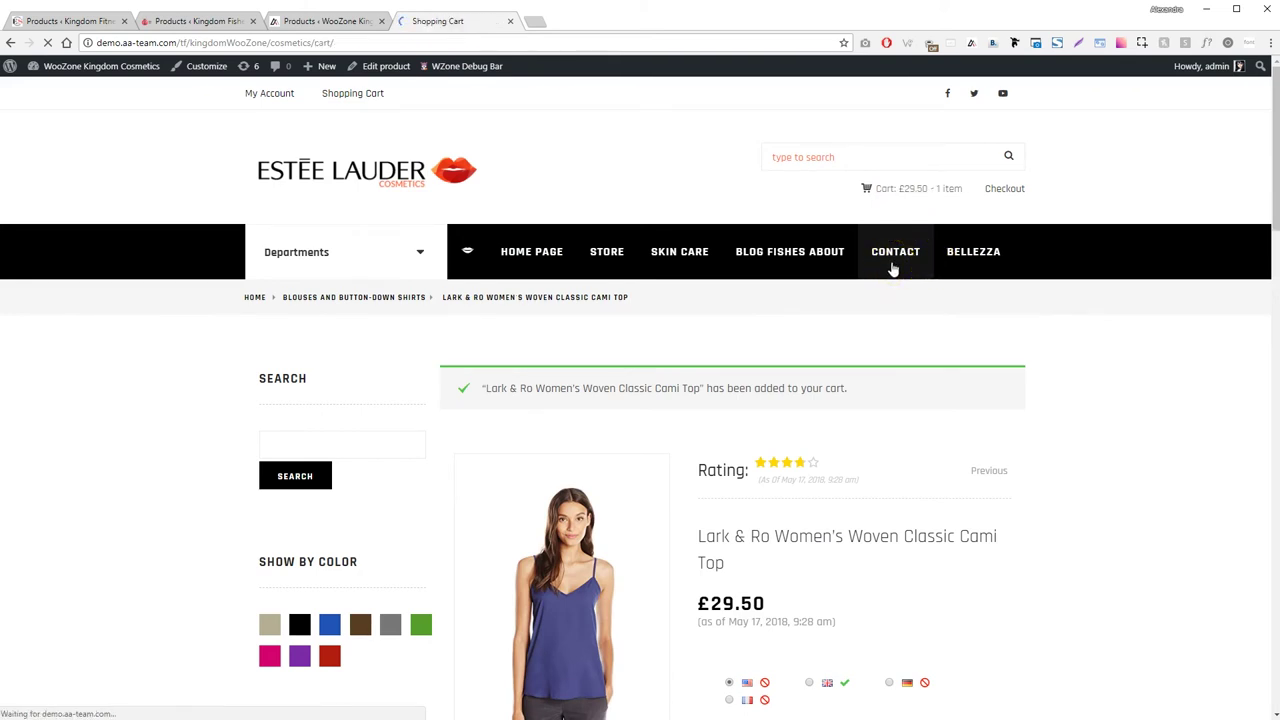
scroll(894, 503, "down", 6)
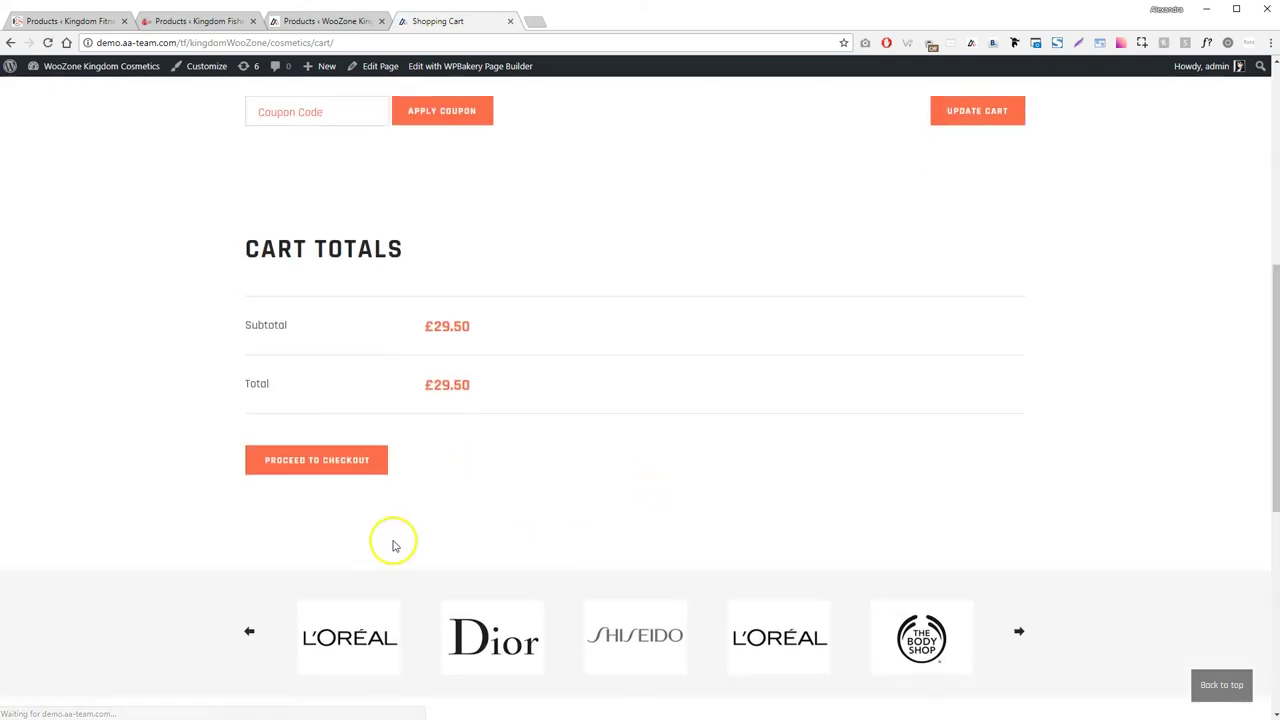
scroll(925, 380, "up", 3)
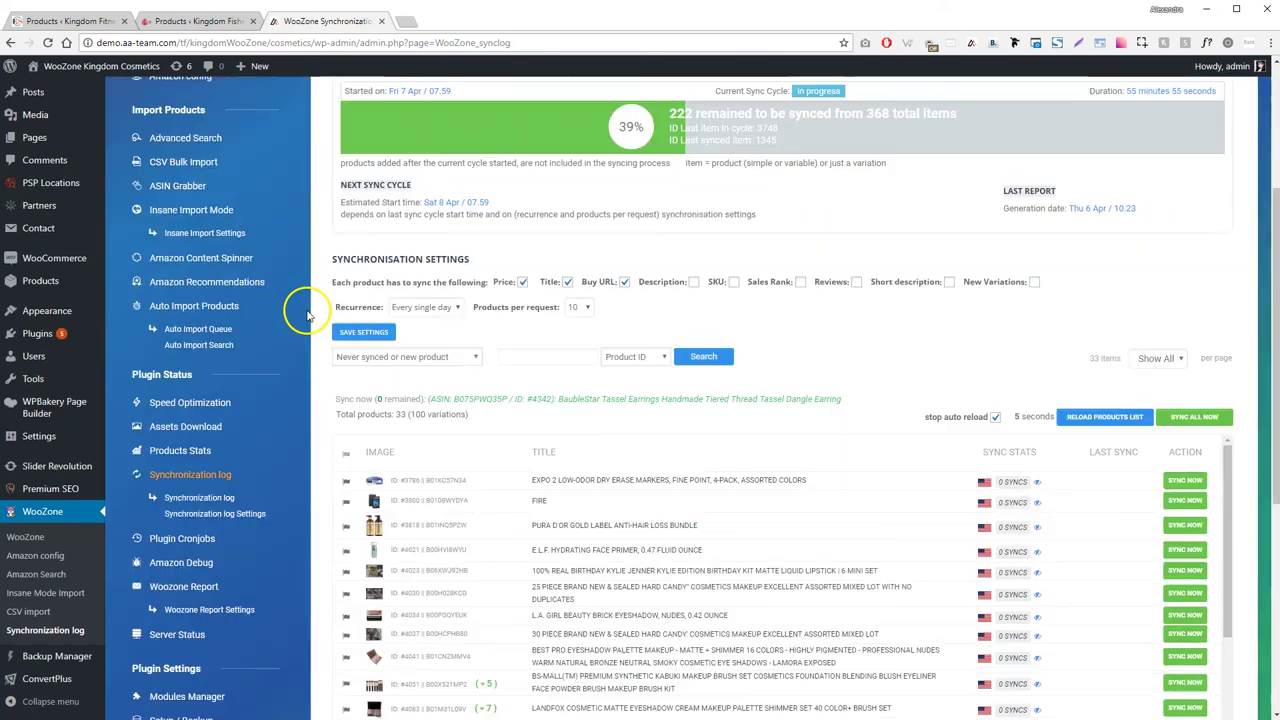
scroll(560, 440, "down", 10)
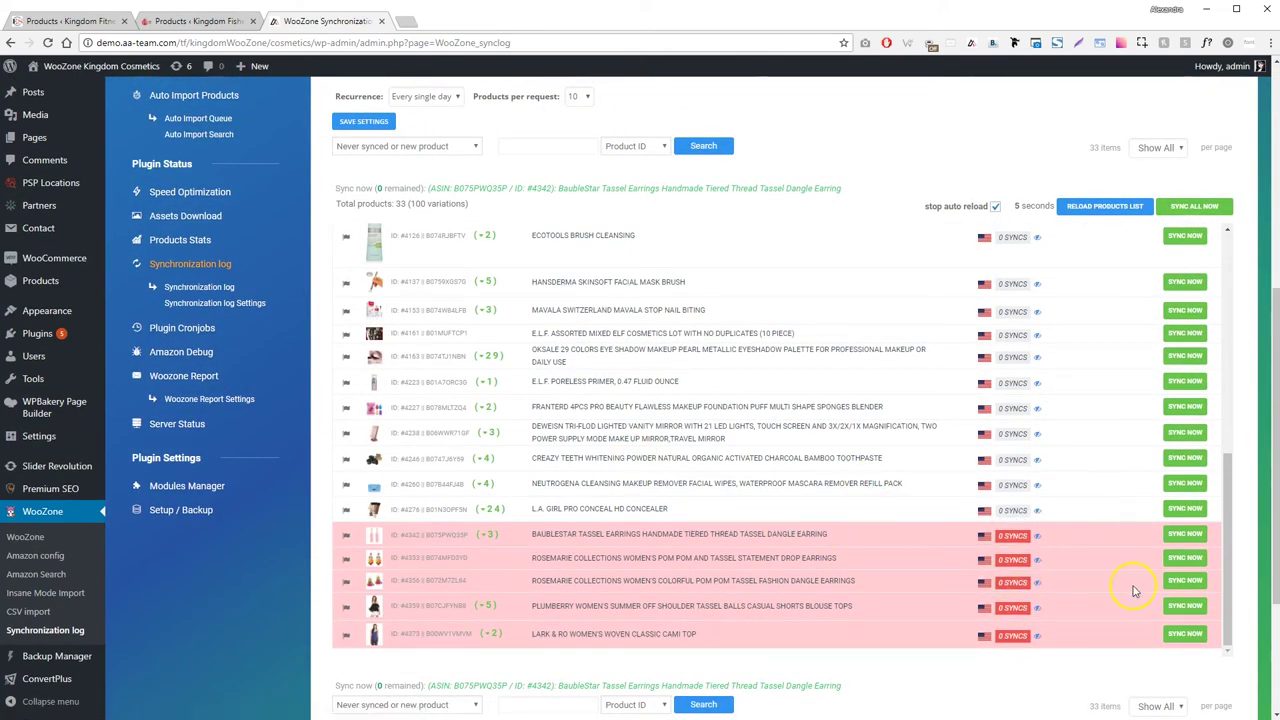
Look over the Amazon configuration page, then return to the Synchronization log.
scroll(865, 642, "down", 2)
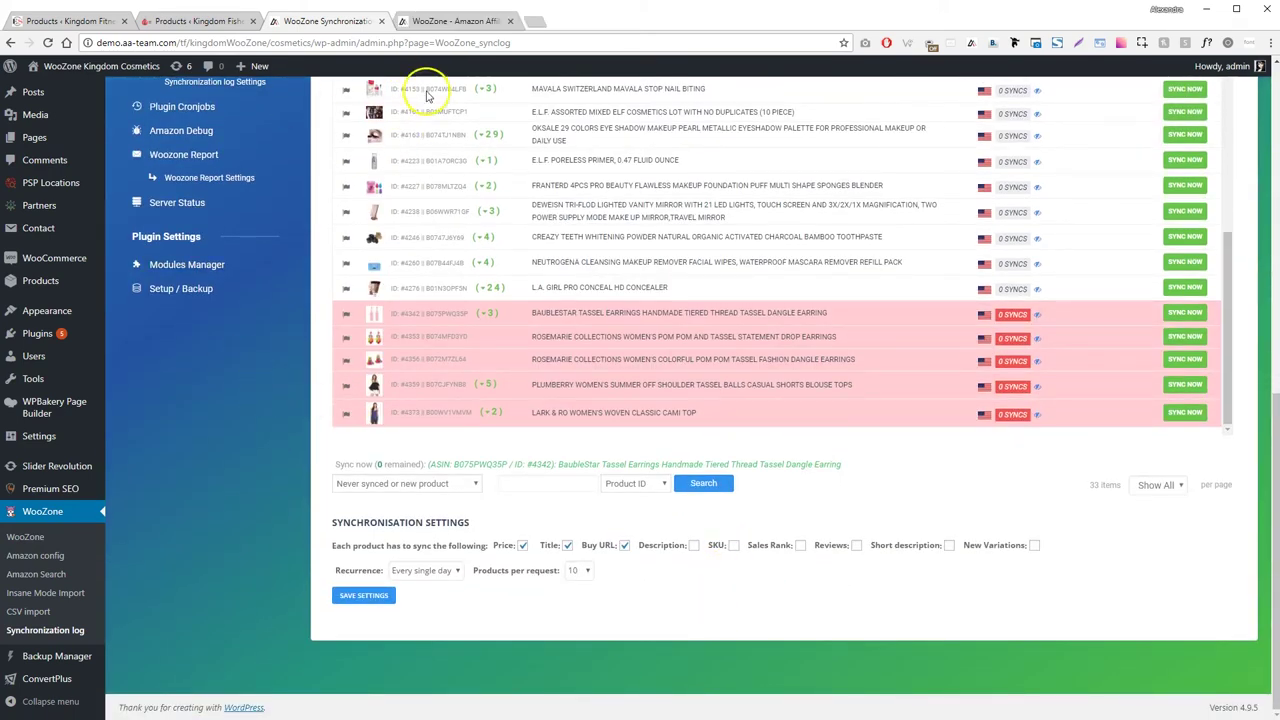
left_click(430, 20)
scroll(777, 334, "down", 3)
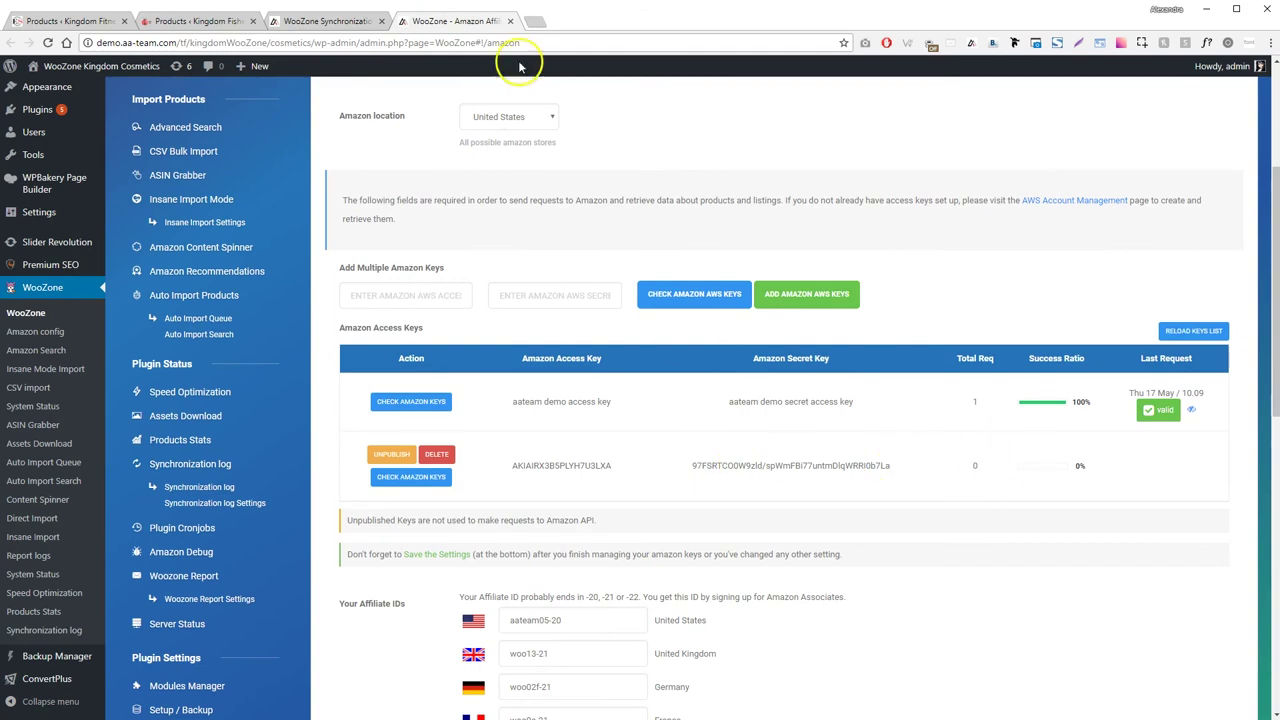
left_click(338, 22)
Sync BaubleStar, both Rosemarie earrings, Plumberry blouse and Lark & Ro cami top now.
left_click(1184, 313)
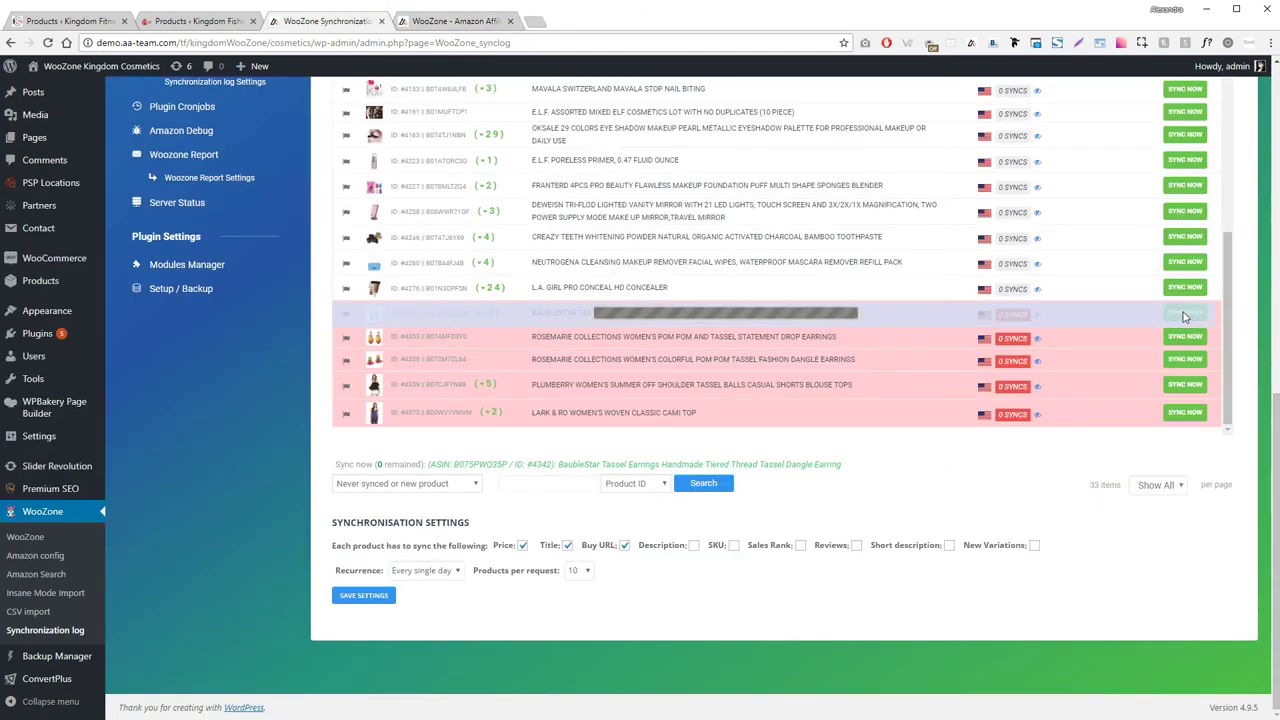
left_click(1185, 336)
left_click(1185, 359)
left_click(1185, 384)
left_click(1185, 412)
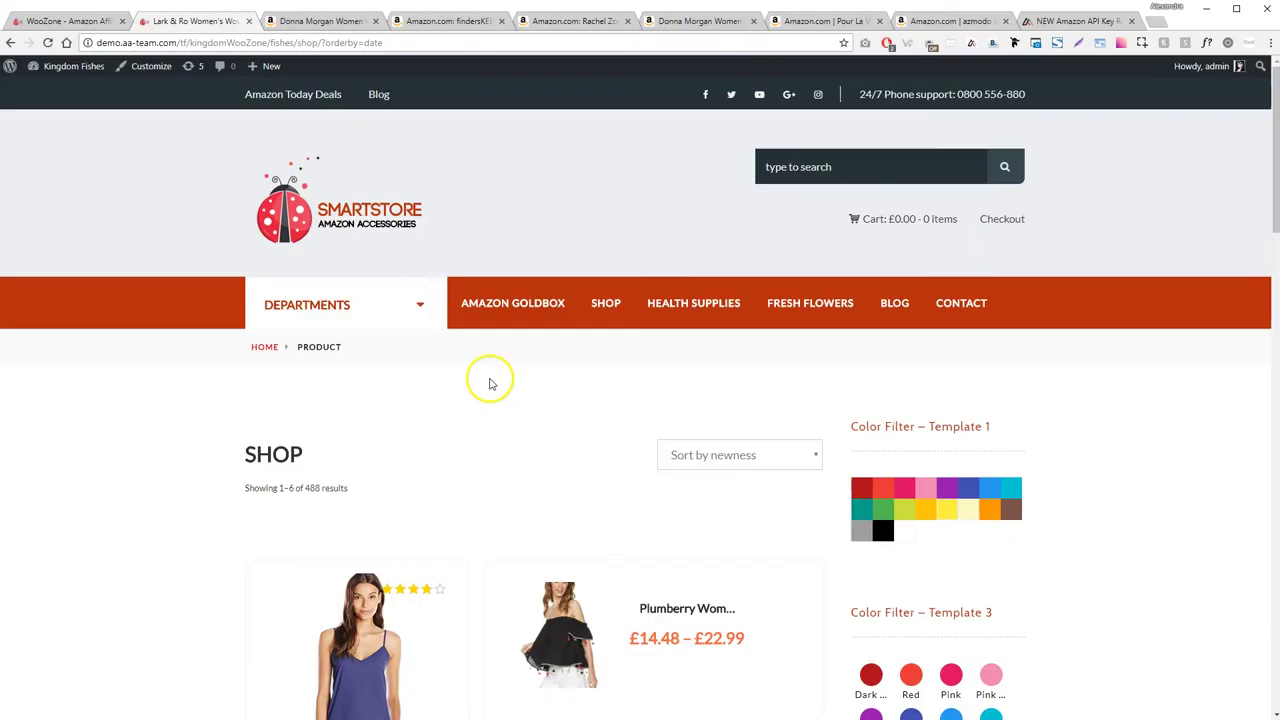
Show variation ASINs for the Donna Morgan dress, findersKEEPERS product and Rachel Zoe sandal.
scroll(488, 380, "down", 2)
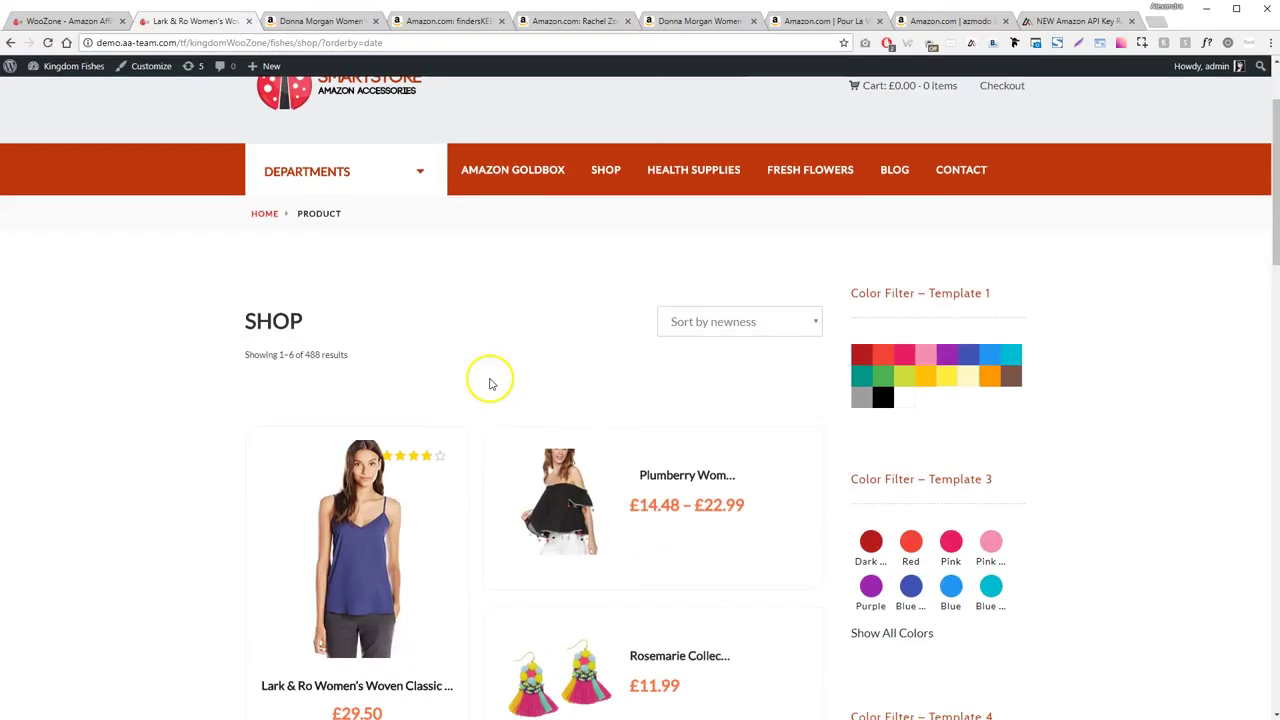
left_click(318, 20)
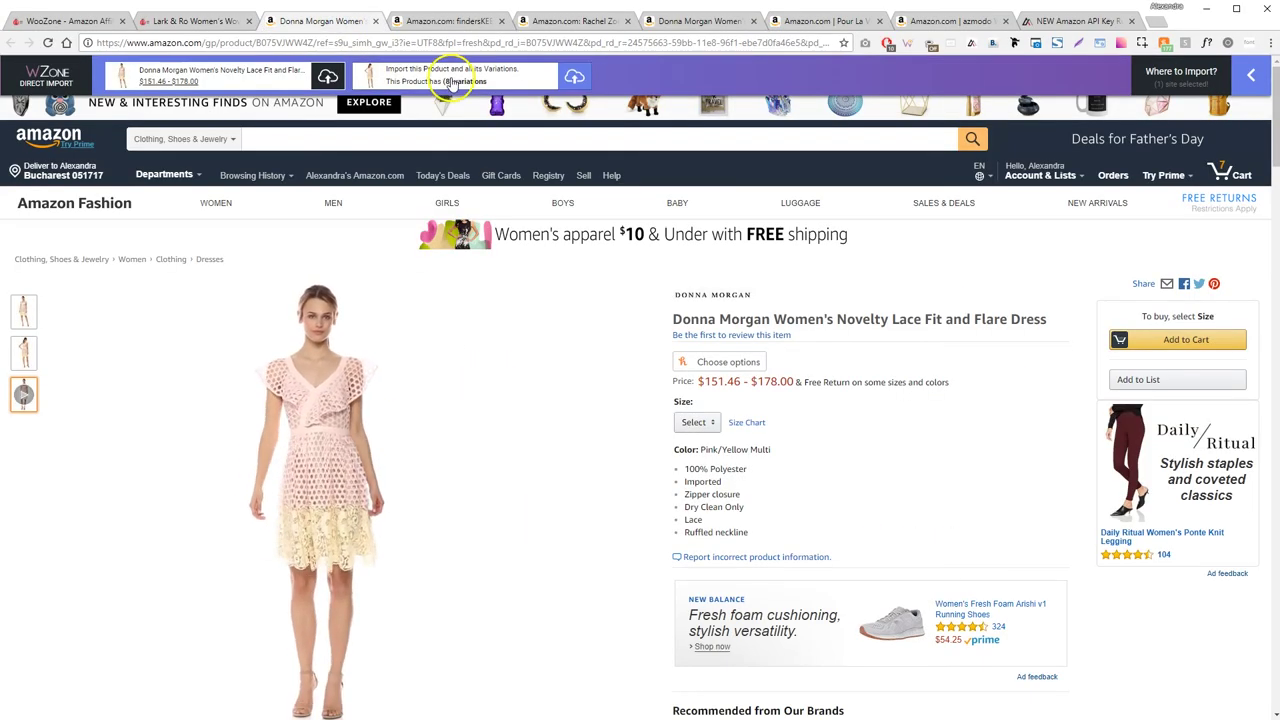
left_click(452, 82)
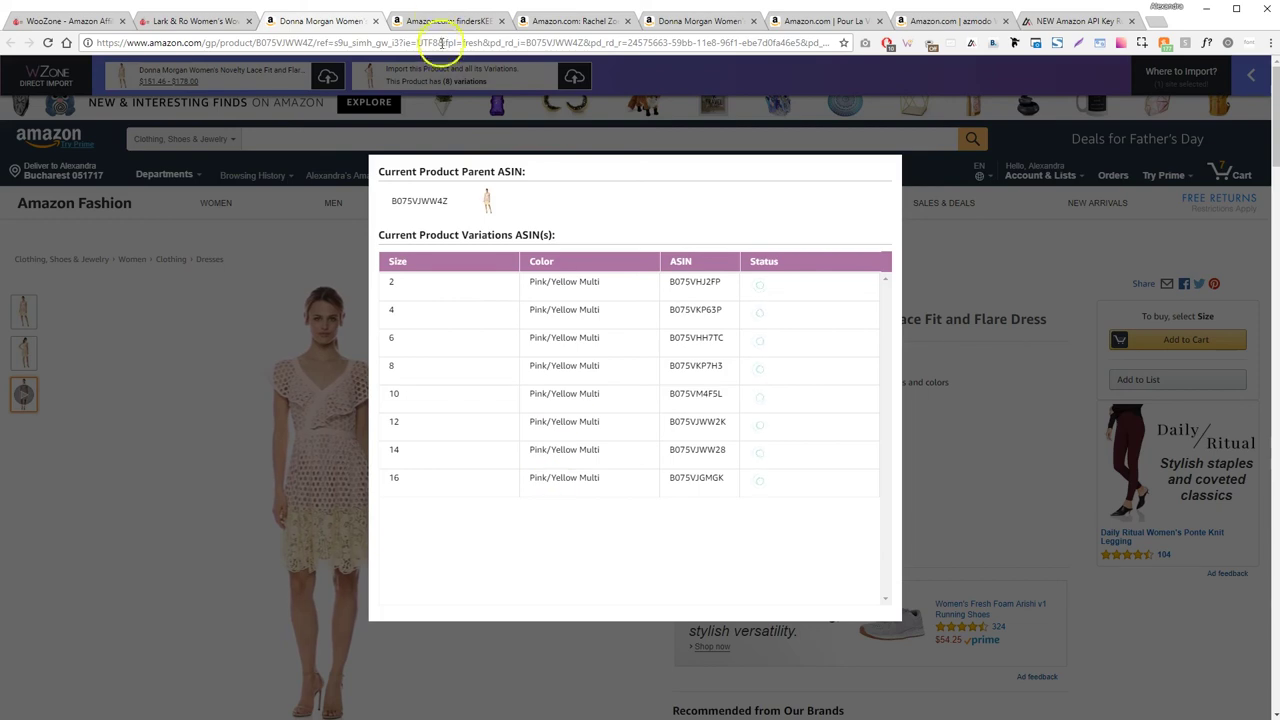
left_click(445, 20)
left_click(452, 76)
left_click(592, 22)
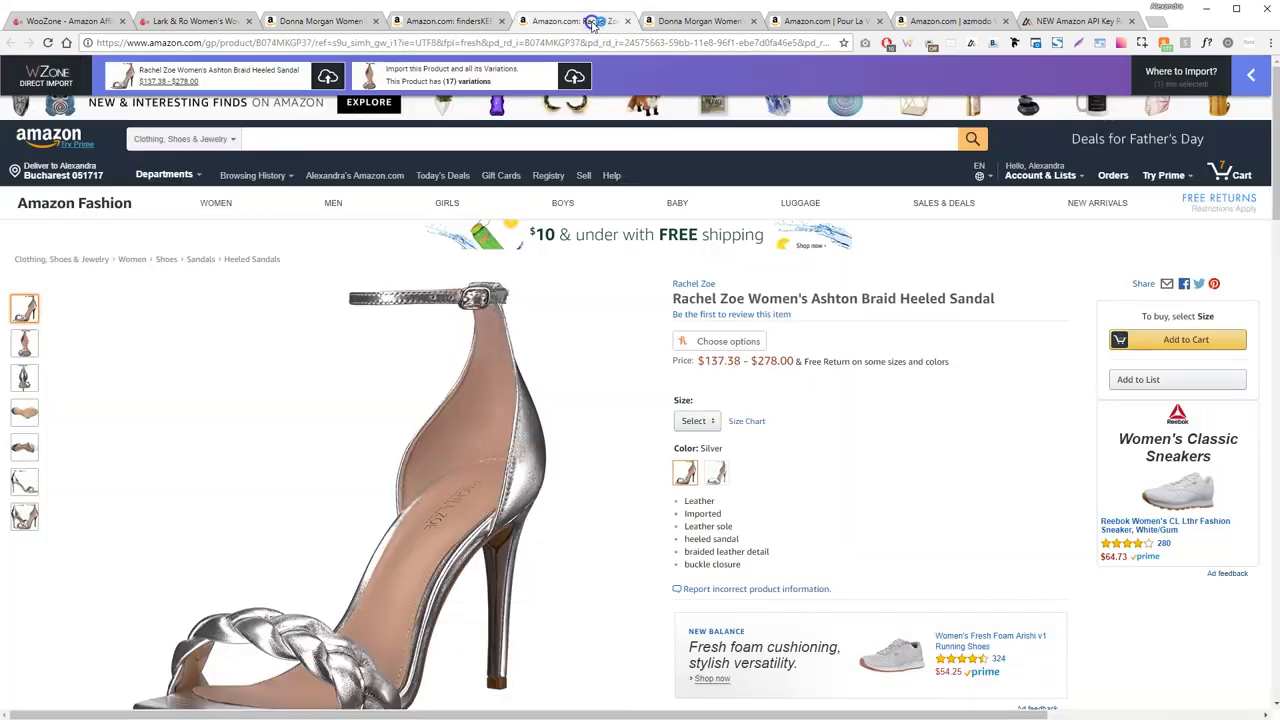
left_click(396, 74)
Show variation ASINs for the second Donna Morgan dress, Pour La Victoire sandal and azmodo stiletto (9).
left_click(700, 20)
left_click(390, 76)
left_click(820, 20)
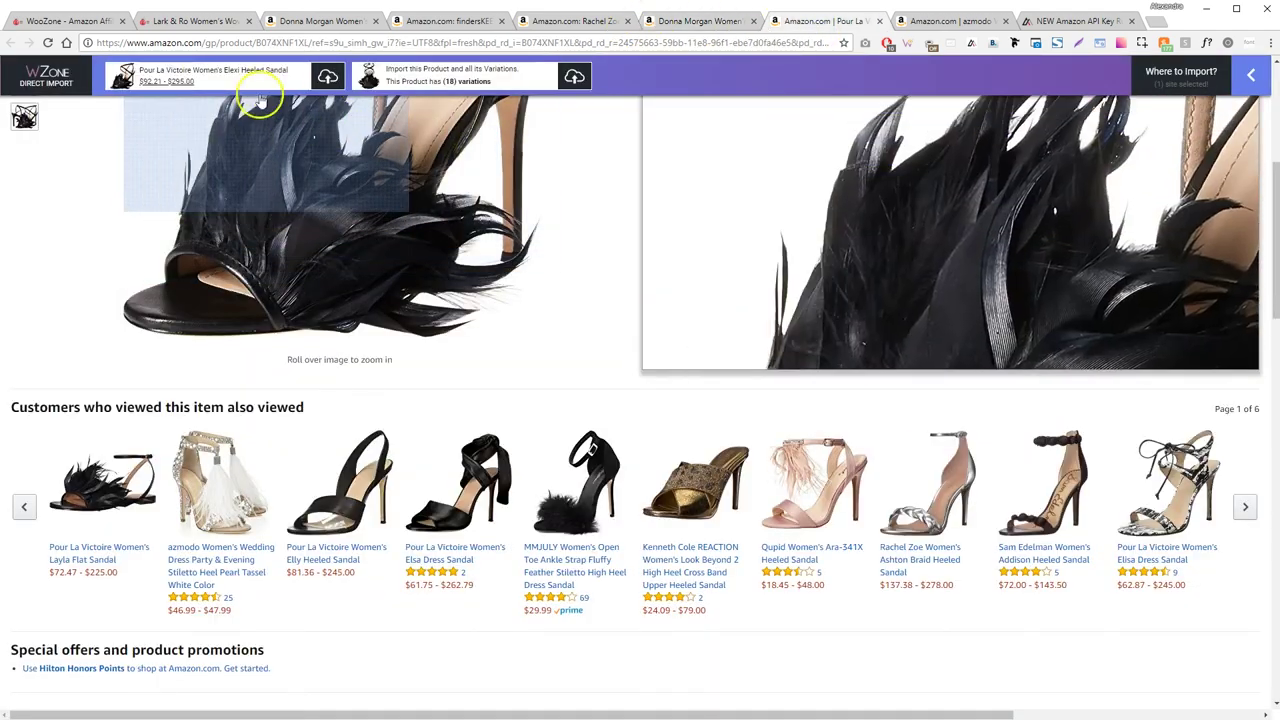
left_click(420, 76)
left_click(922, 20)
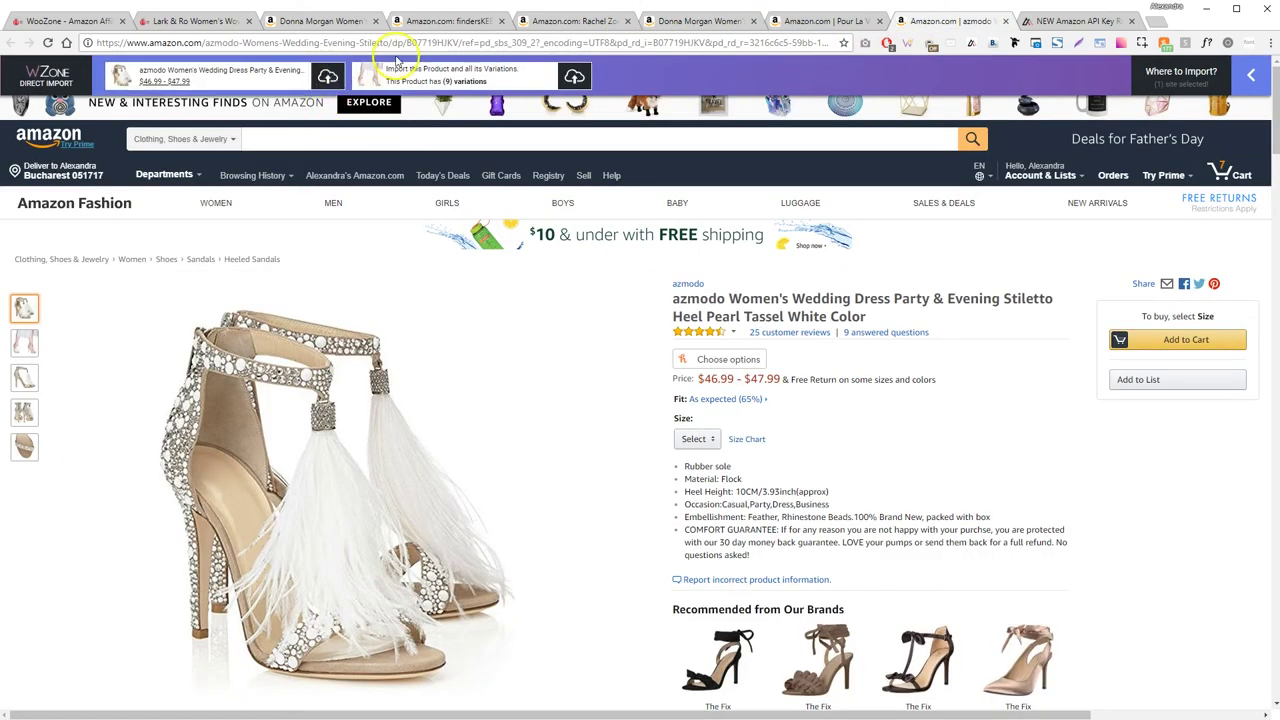
left_click(396, 72)
left_click(1062, 20)
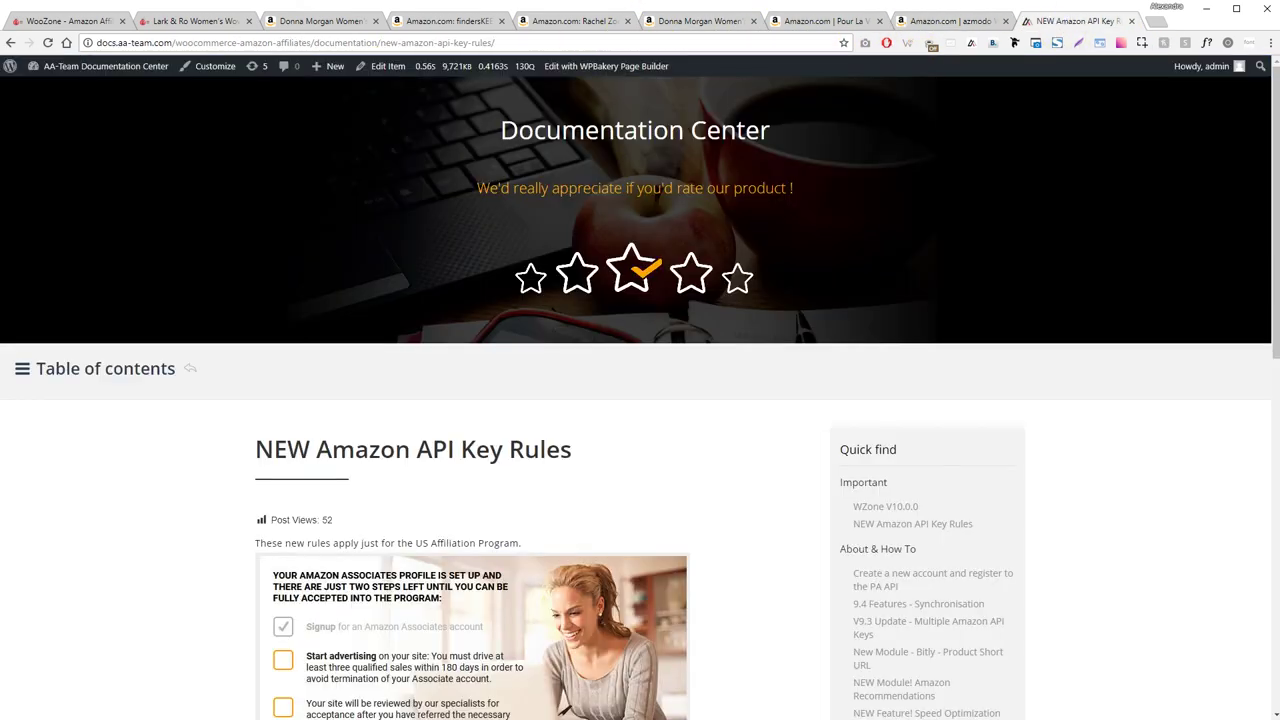
Read through the NEW Amazon API Key Rules page in the AA-Team Documentation Center.
left_click(187, 22)
left_click(1056, 16)
scroll(700, 271, "down", 2)
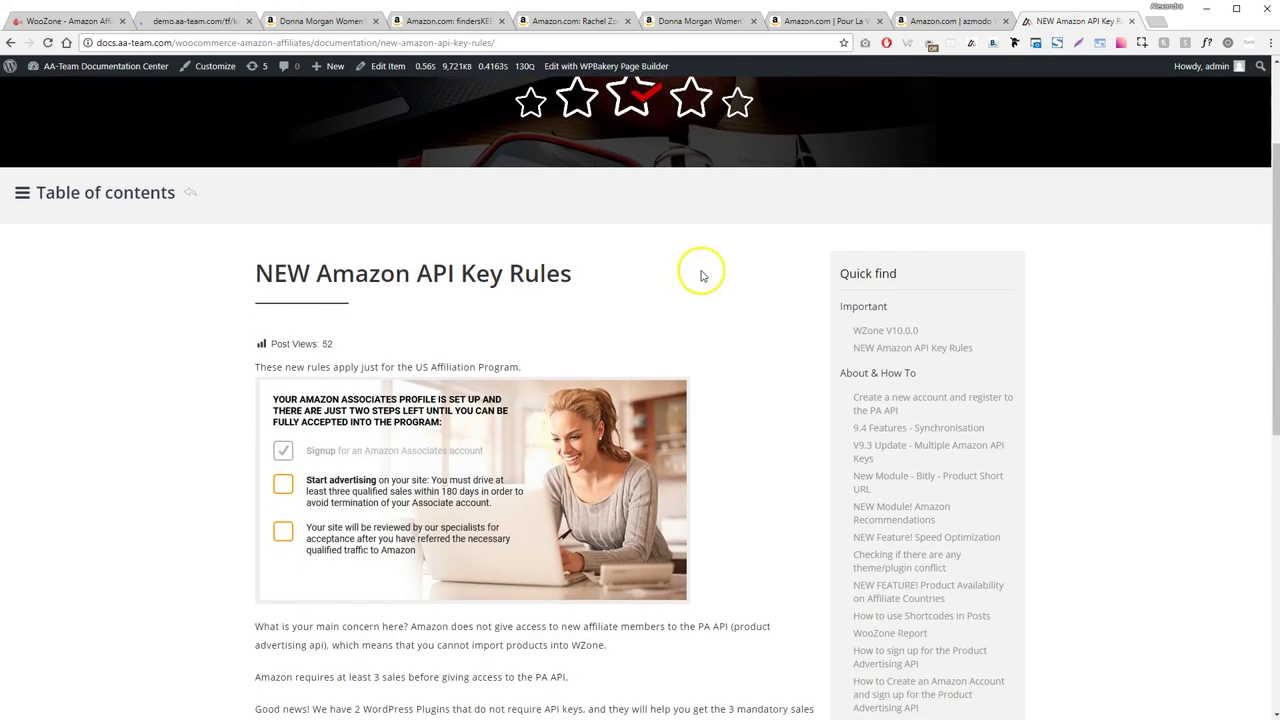
left_click_drag(257, 249, 540, 250)
left_click(543, 346)
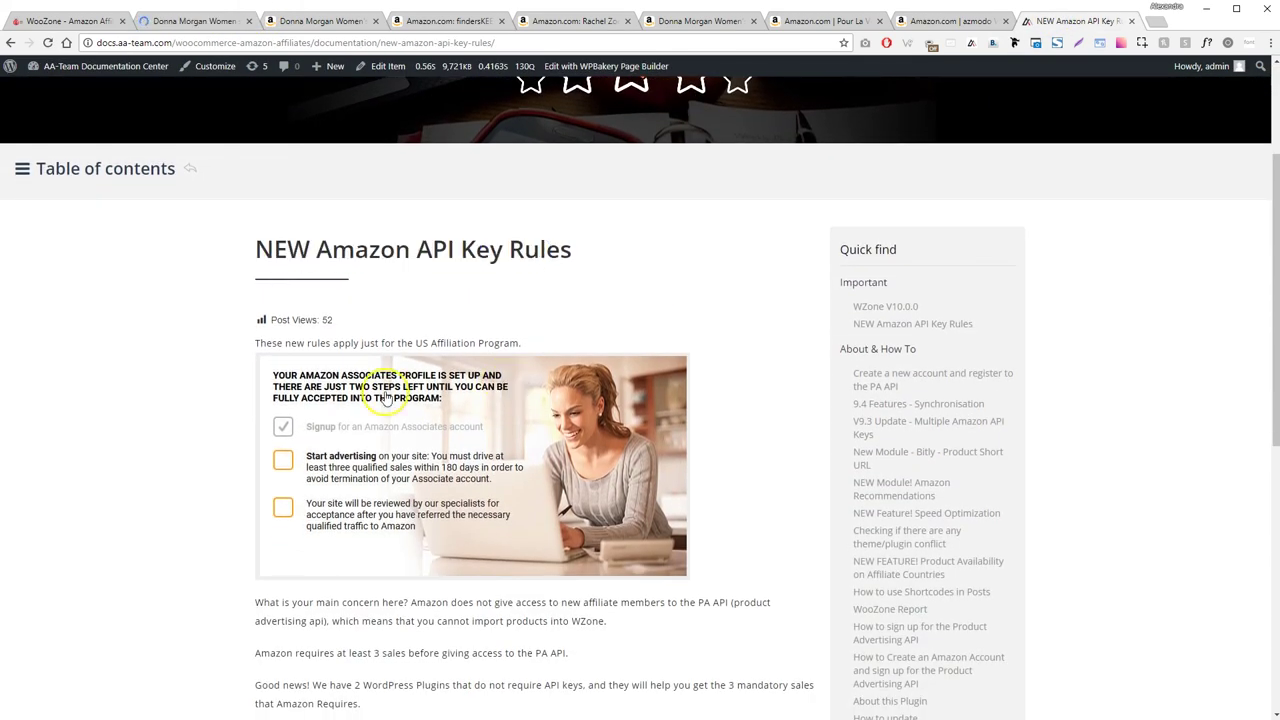
scroll(340, 280, "down", 2)
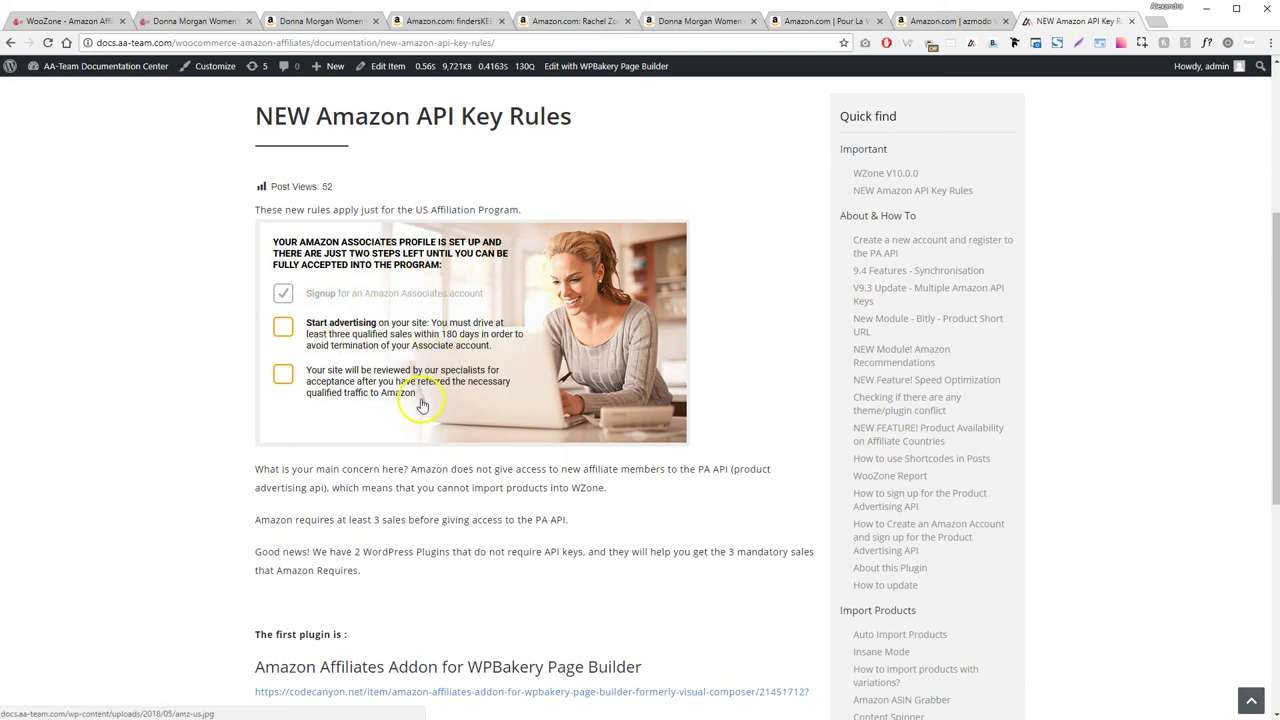
scroll(423, 403, "down", 2)
scroll(423, 403, "up", 3)
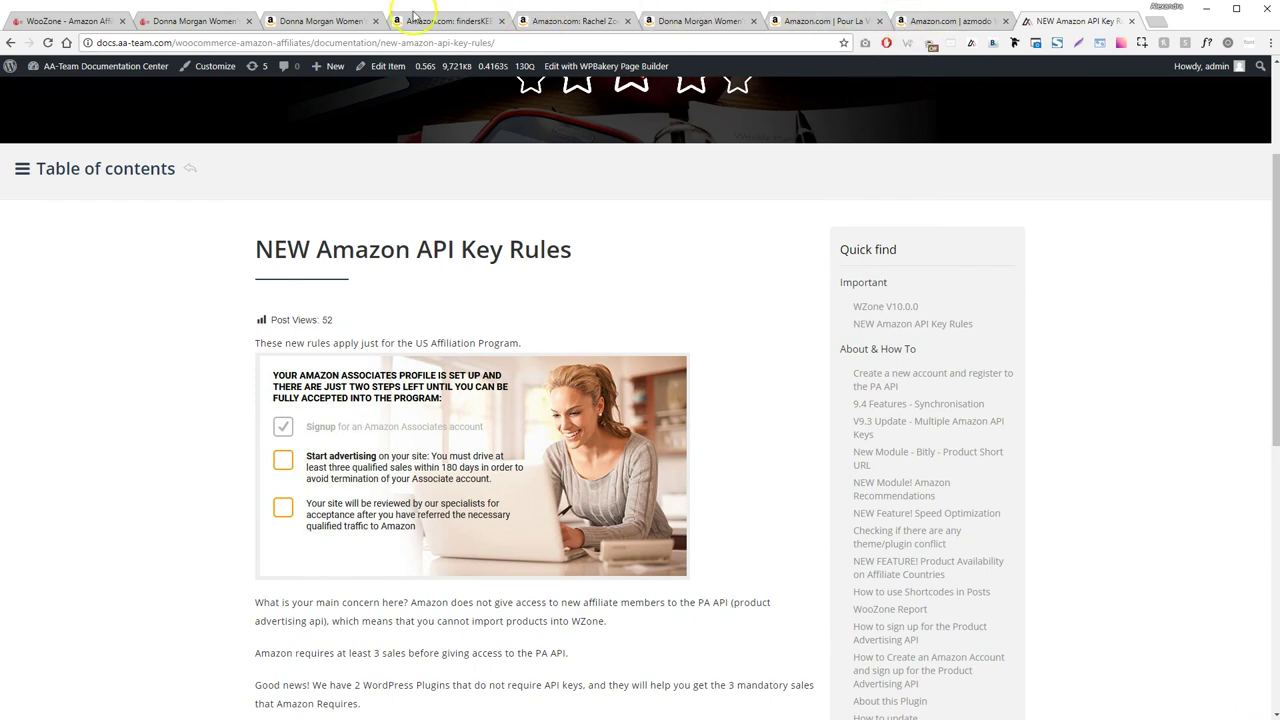
Browse the Donna Morgan Lace Midi Dress photos on the Kingdom Fishes store, including the front view.
left_click(180, 22)
scroll(702, 278, "down", 3)
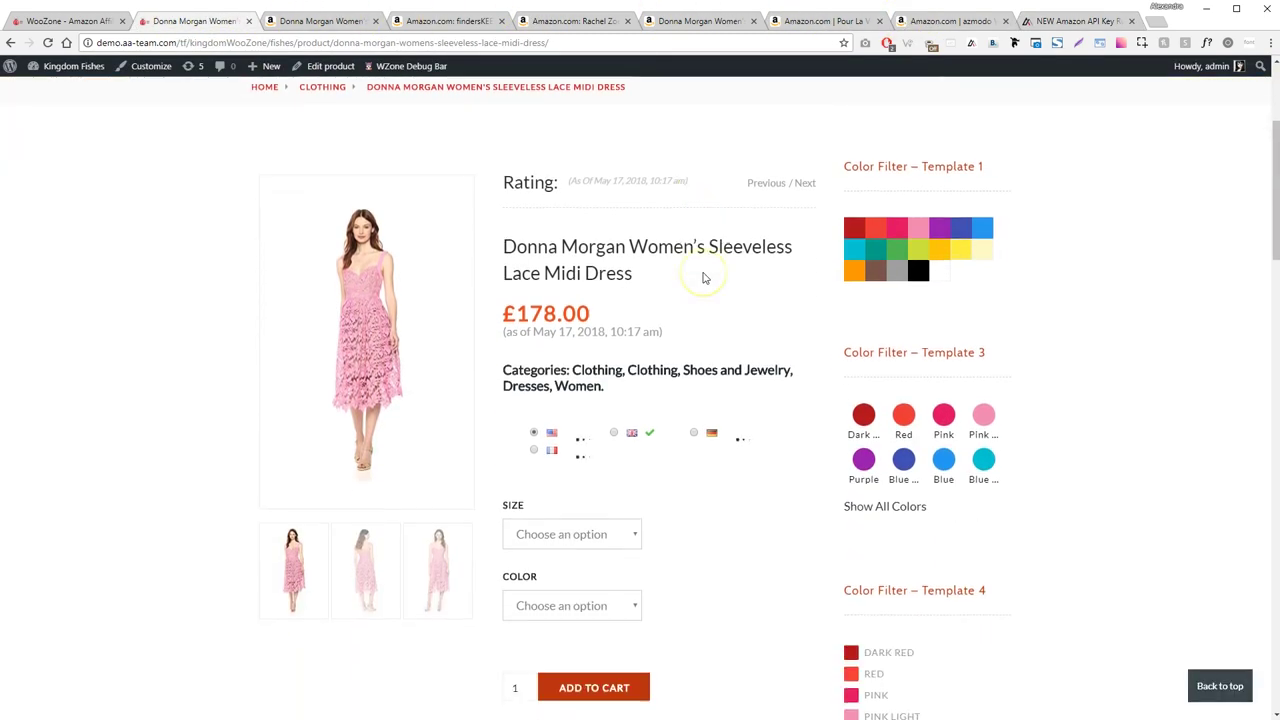
left_click(702, 293)
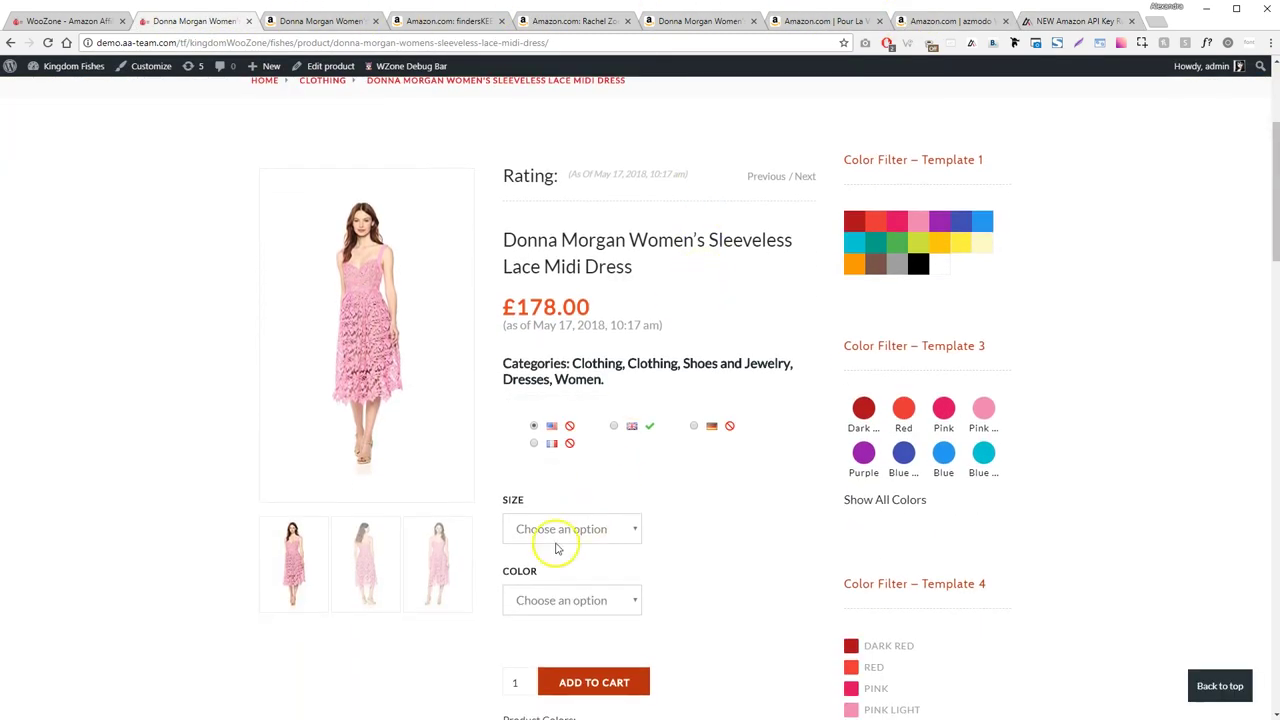
left_click(424, 565)
left_click(439, 560)
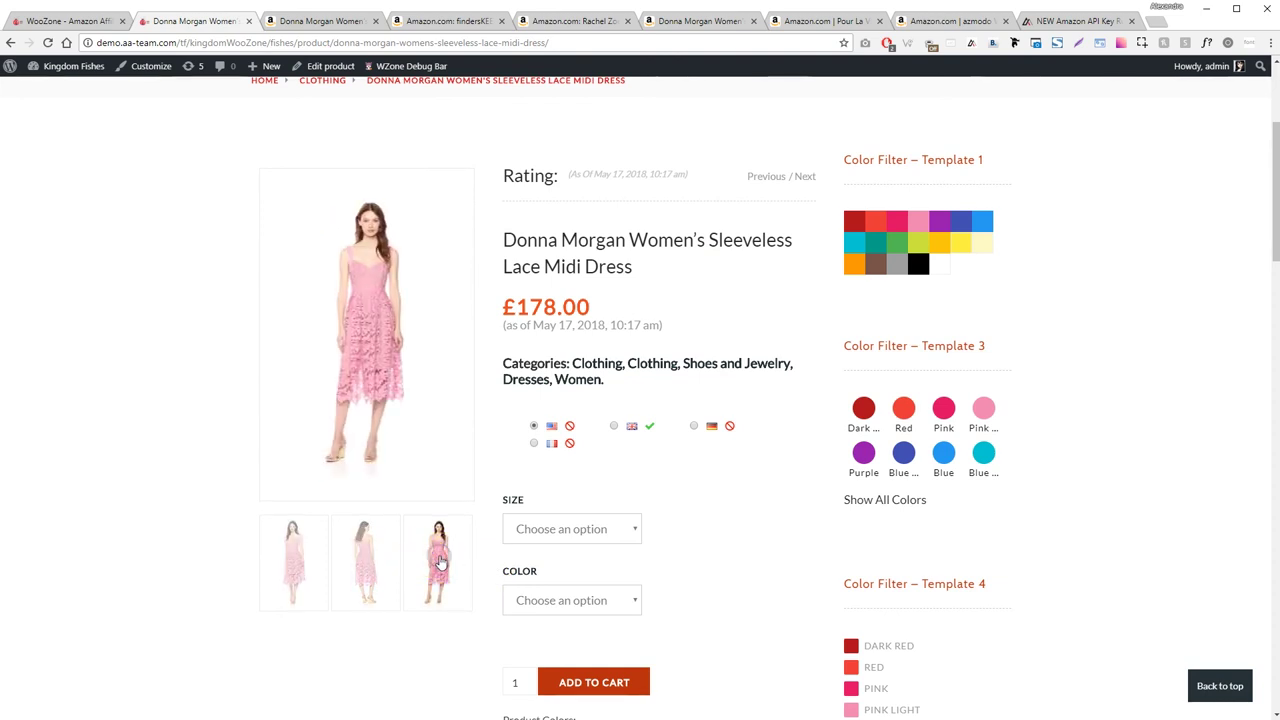